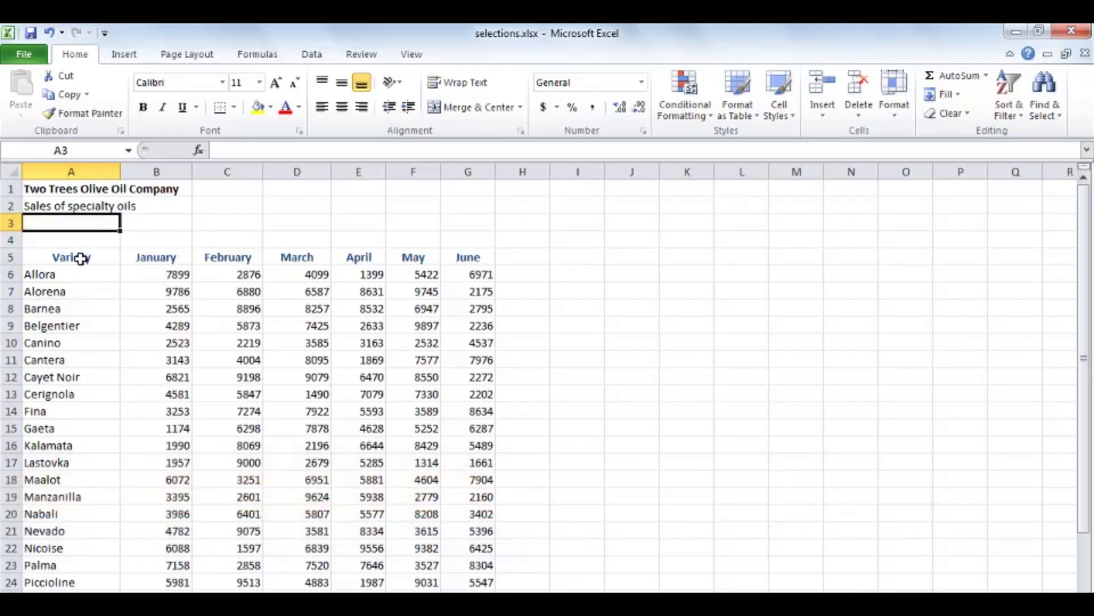
Select the range A5:C16, and reduce the selection to the Variety header cell A5
left_click_drag(81, 256, 239, 437)
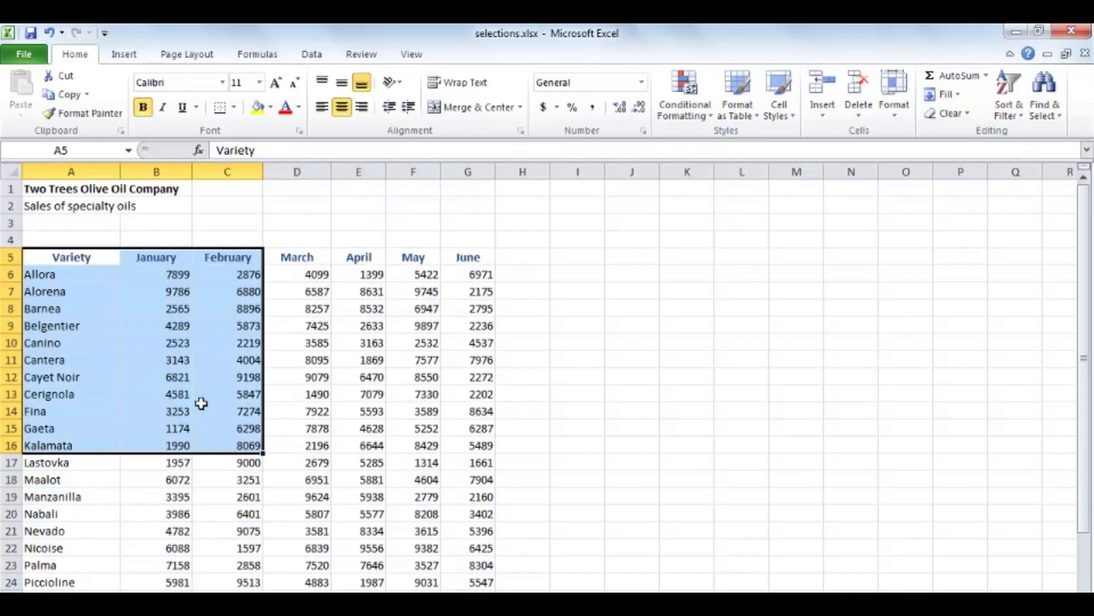
left_click(73, 257)
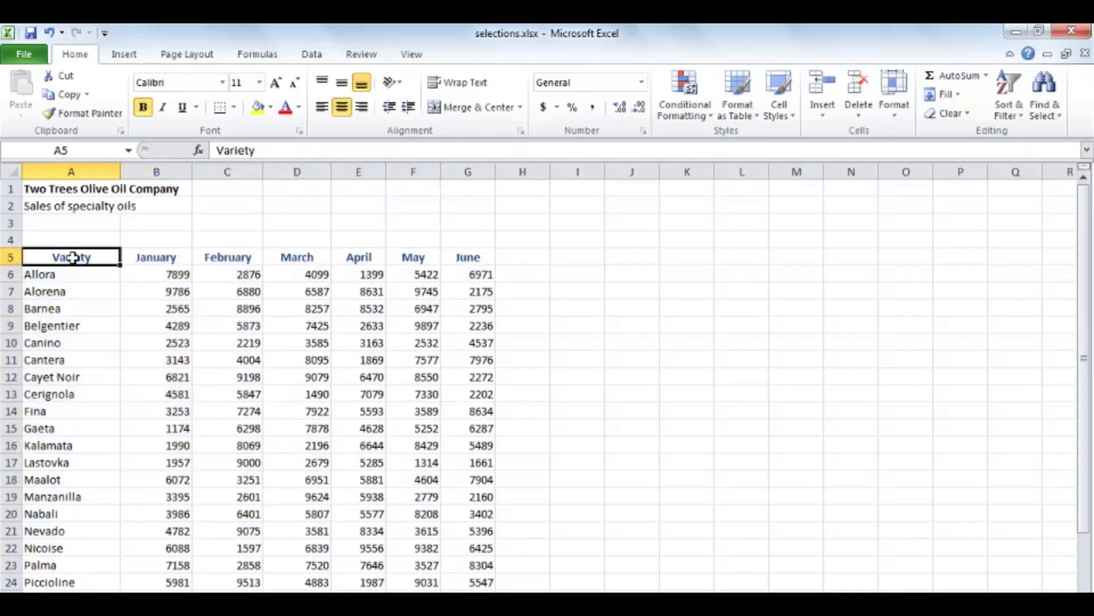
Try to select the whole table in one sweep from A5 beyond its last row, and return to cell A1
scroll(317, 398, "down", 3)
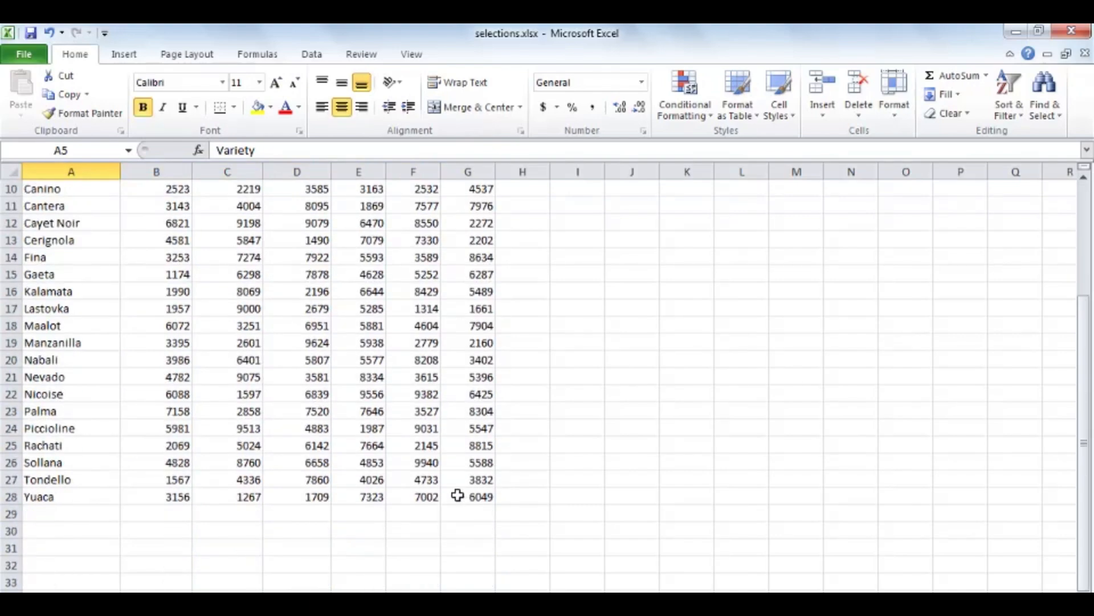
scroll(367, 445, "up", 3)
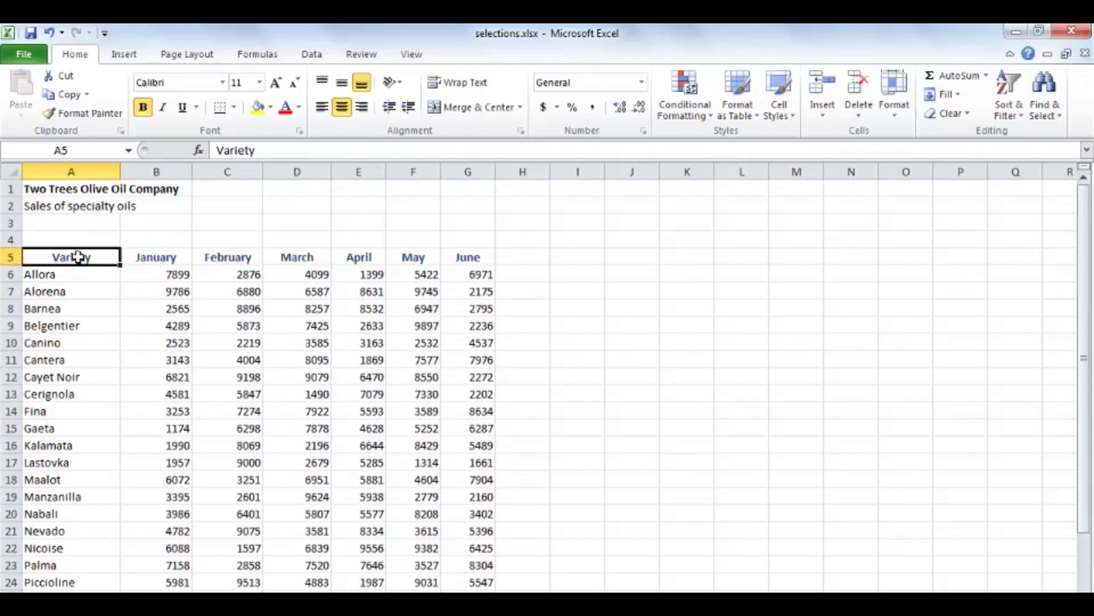
left_click_drag(74, 255, 402, 221)
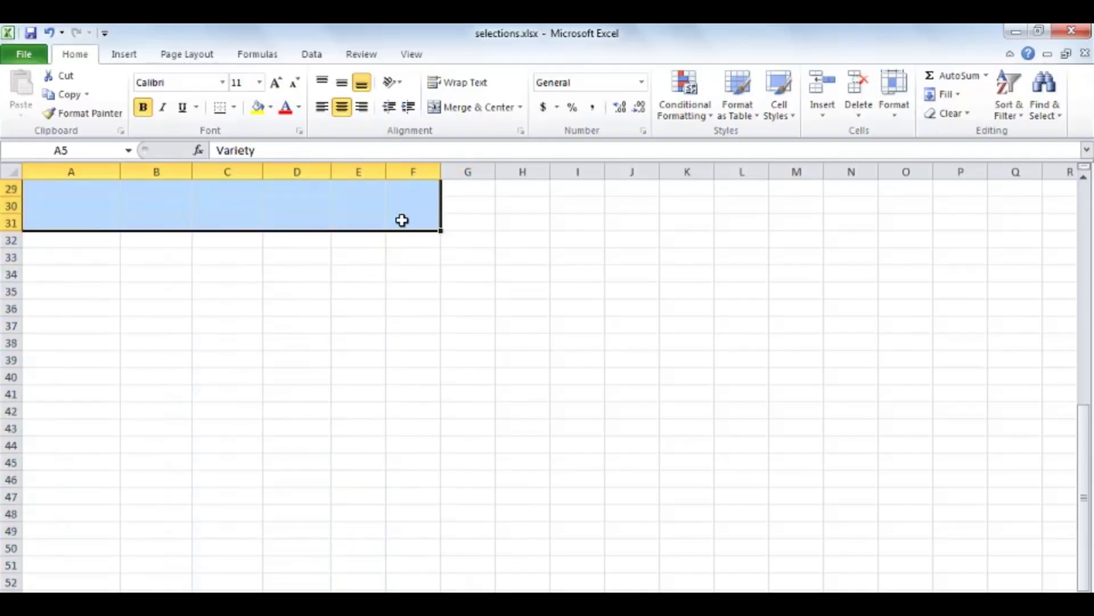
key("ctrl+Home")
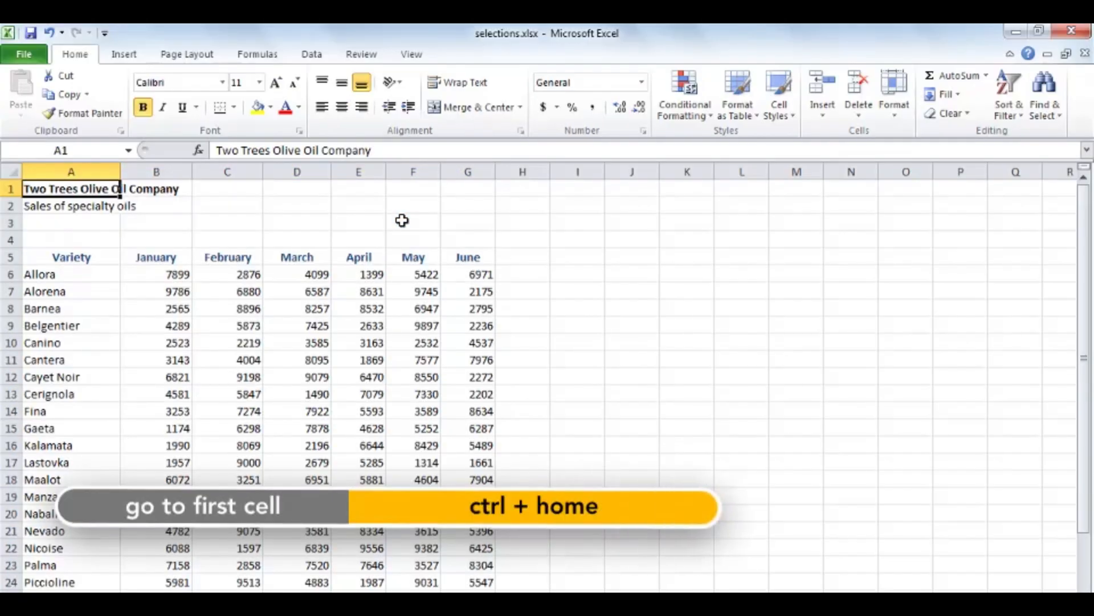
Select the whole table A5:G28 by anchoring at A5 and extending to G28, and clear the selection
left_click(64, 255)
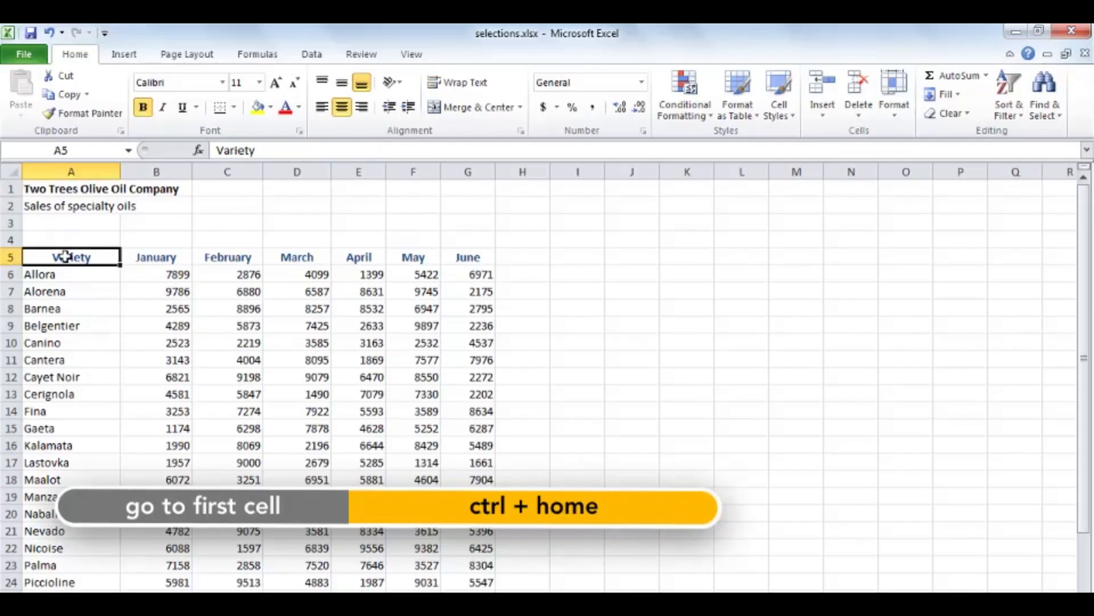
scroll(274, 360, "down", 3)
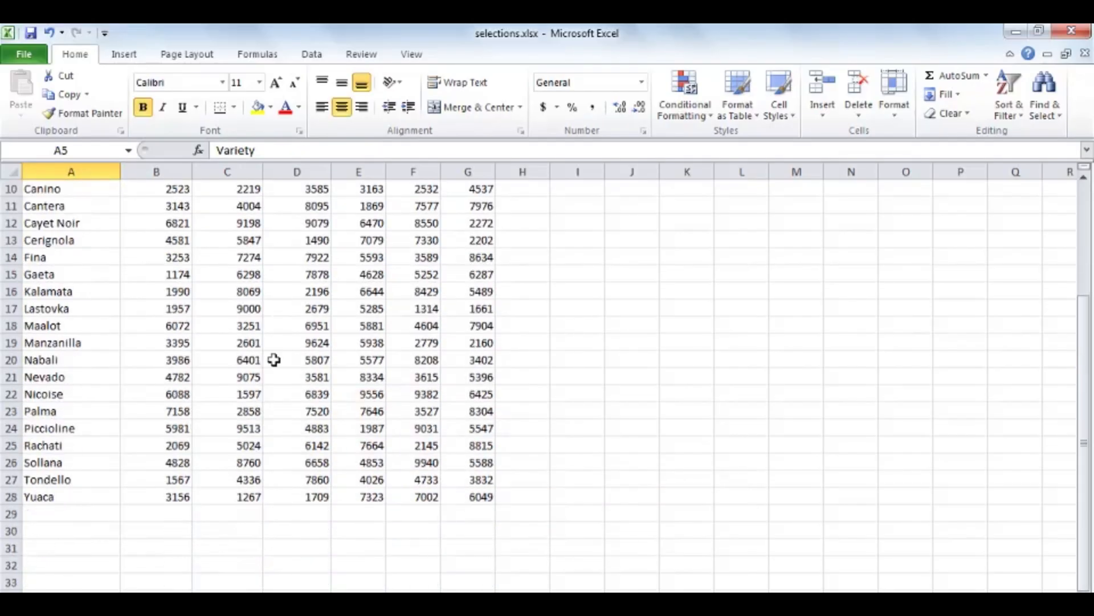
left_click(474, 498, "shift")
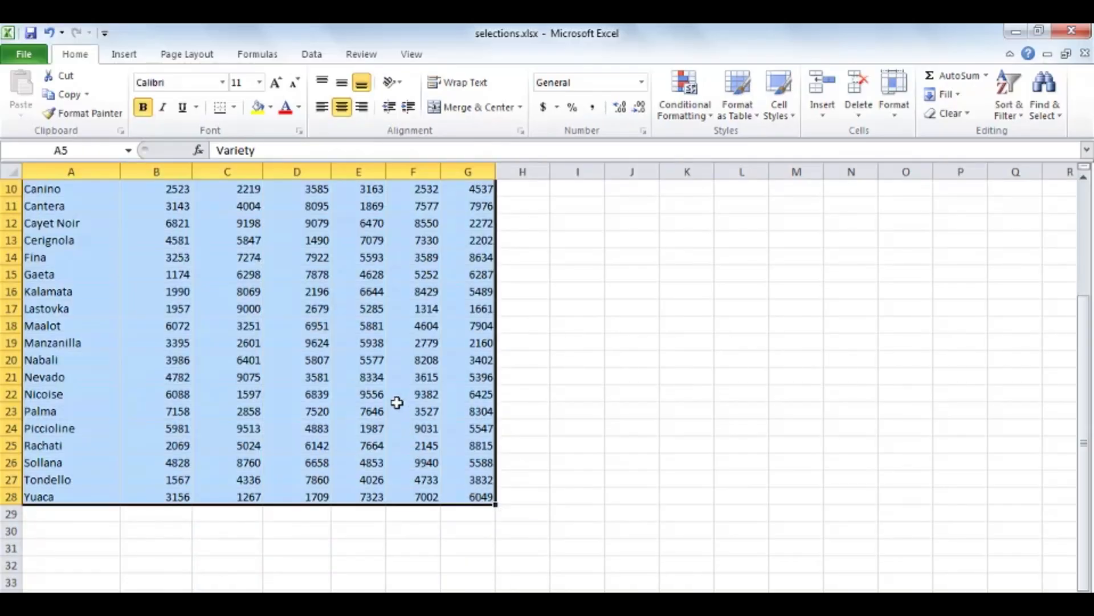
left_click(375, 389)
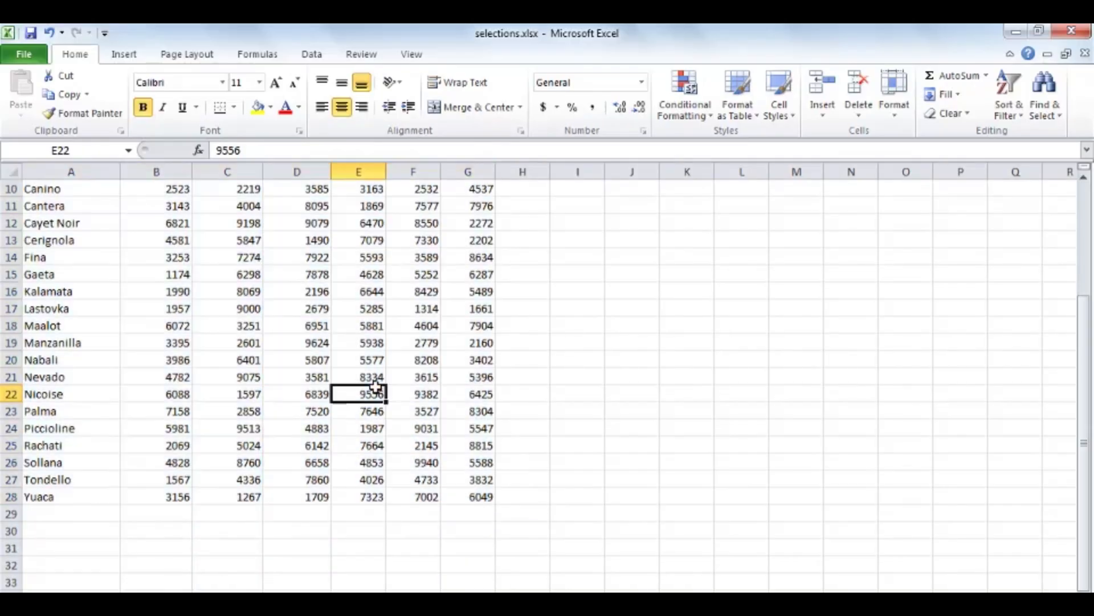
Select the whole table in reverse, anchoring at G28 and extending the selection back up to A5
left_click(477, 498)
scroll(404, 466, "up", 3)
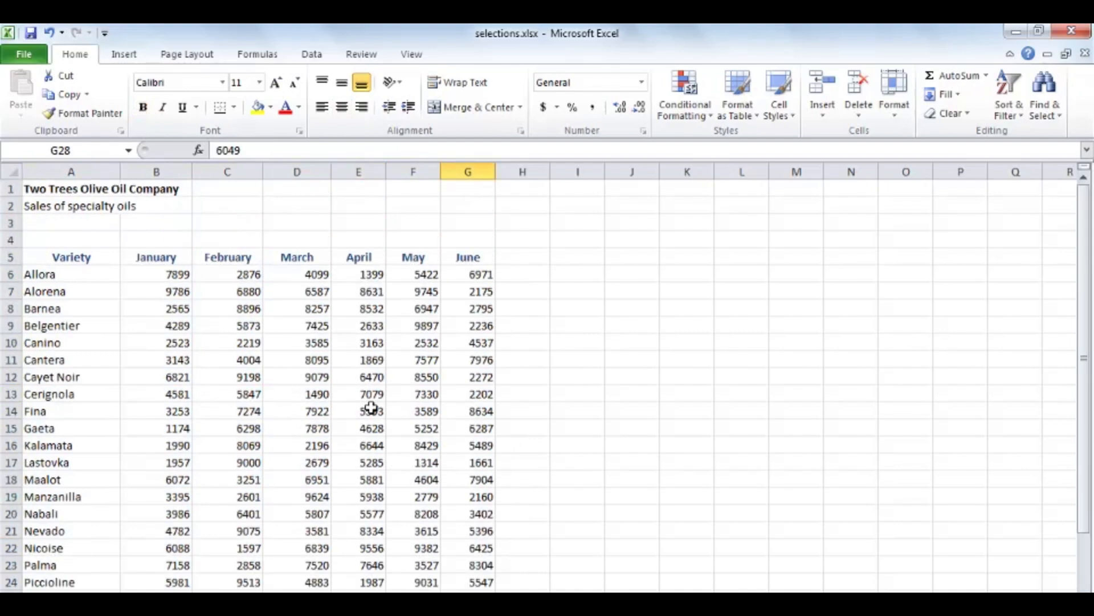
left_click(75, 257, "shift")
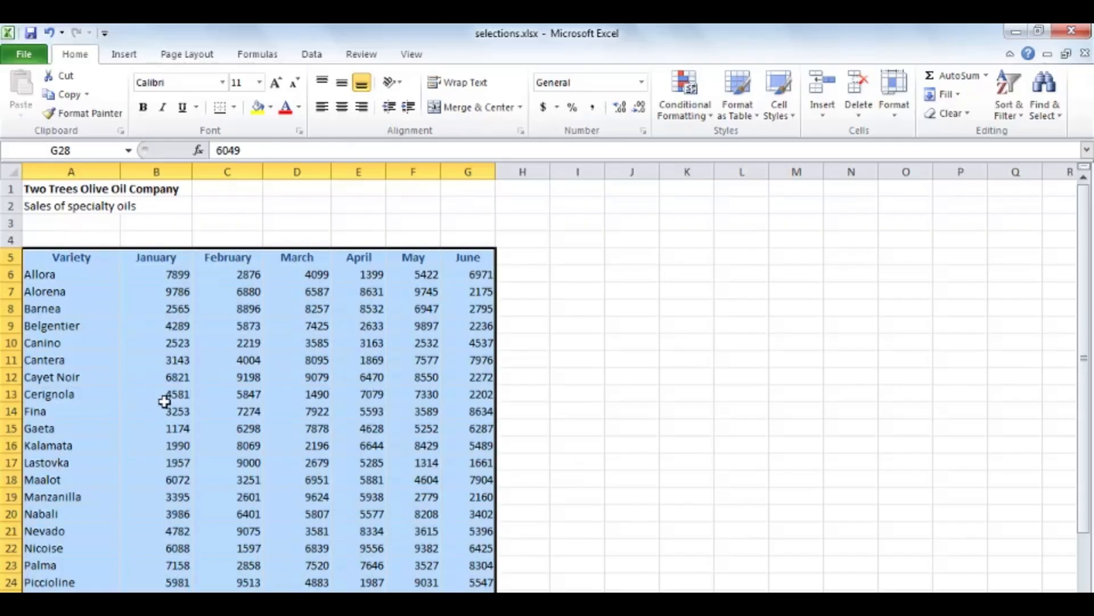
Select only the table's last cell G28, and return to the Variety header cell A5
scroll(164, 401, "down", 3)
left_click(480, 495)
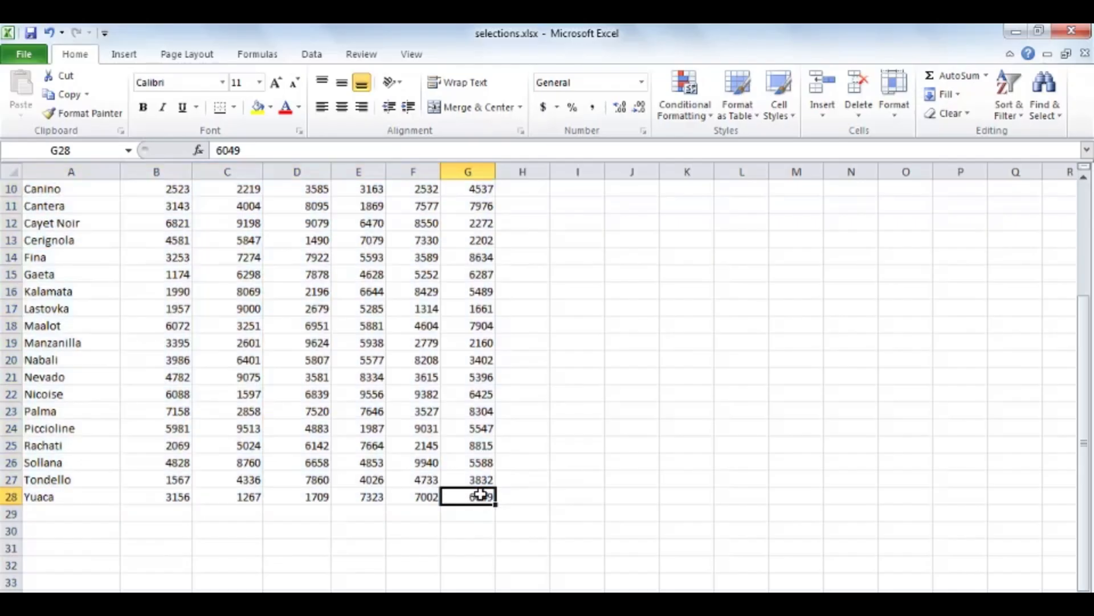
scroll(362, 441, "up", 3)
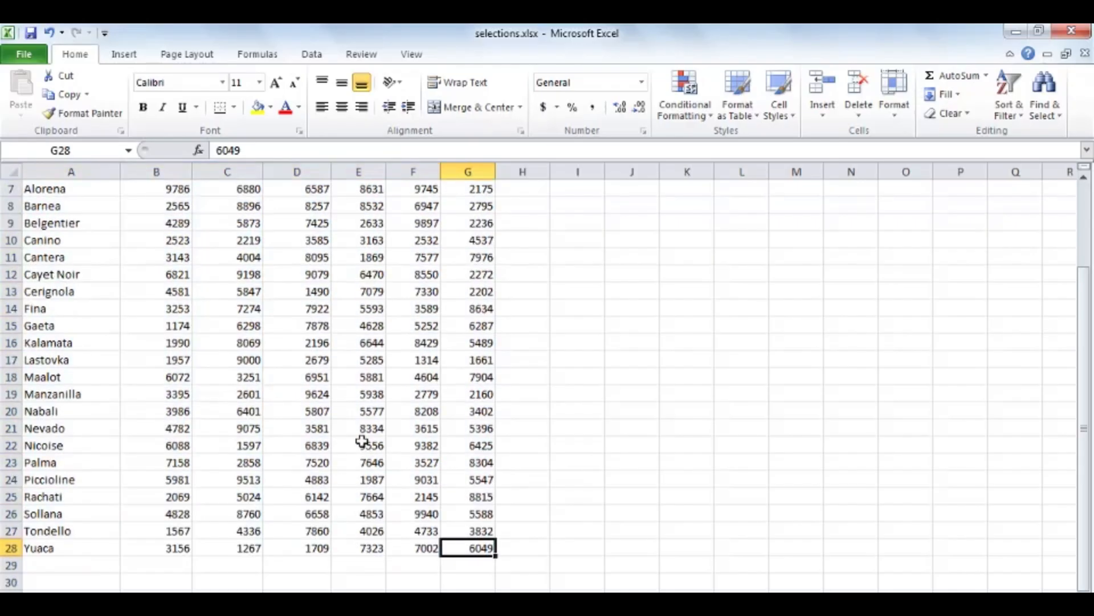
left_click(61, 261)
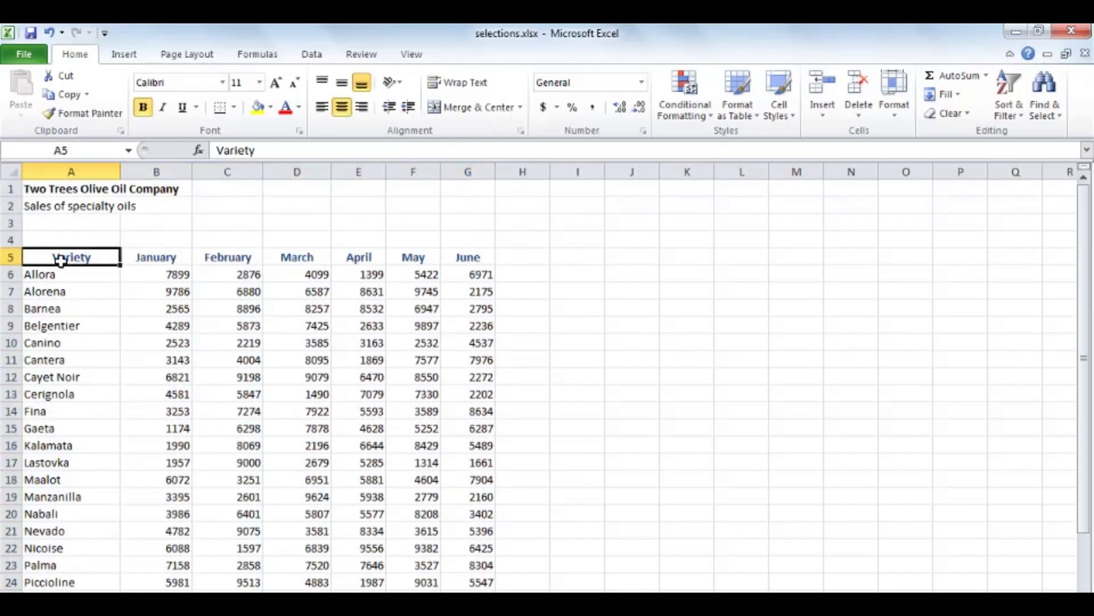
Jump from A5 to cell G28 by entering its cell reference
left_click(82, 150)
type("g28")
key("Return")
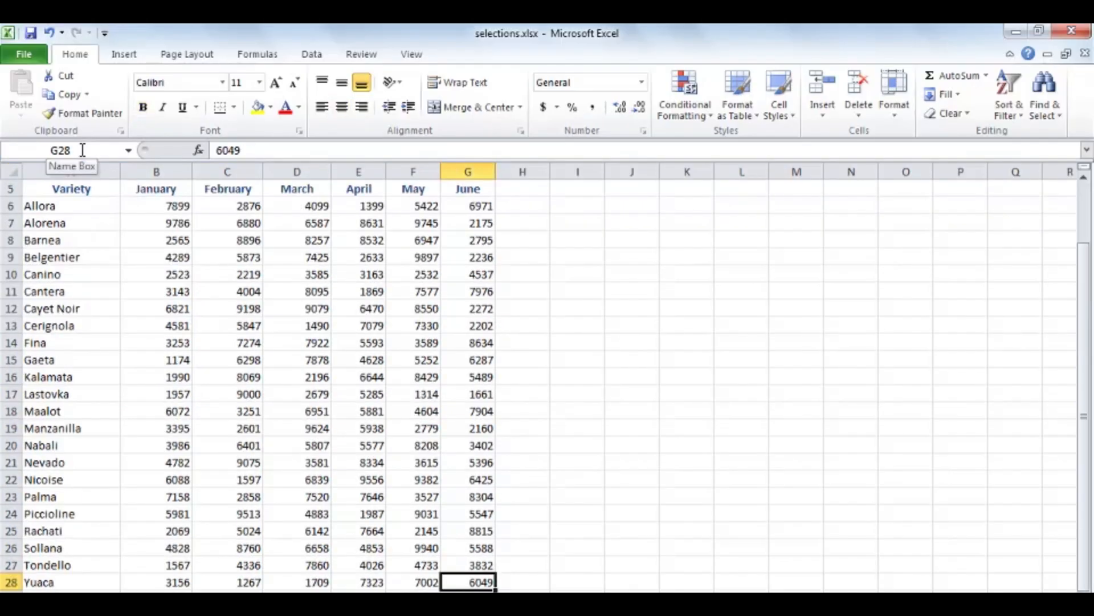
Select A5:G28 by starting at A5 and extending to the entered reference G28, and reduce the selection to A5
scroll(83, 150, "up", 2)
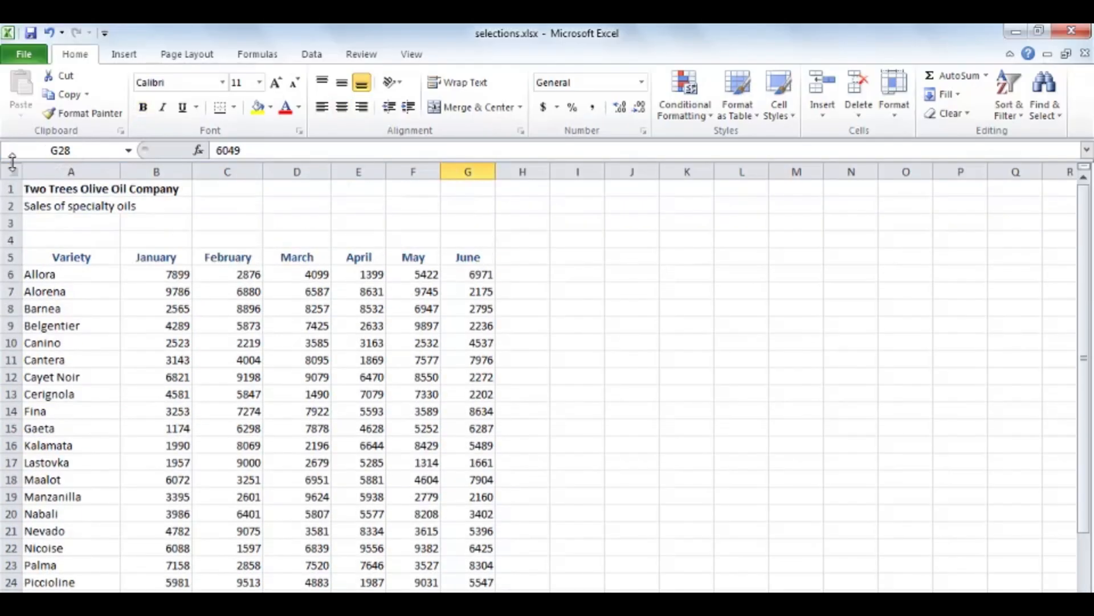
left_click(64, 261)
left_click(80, 151)
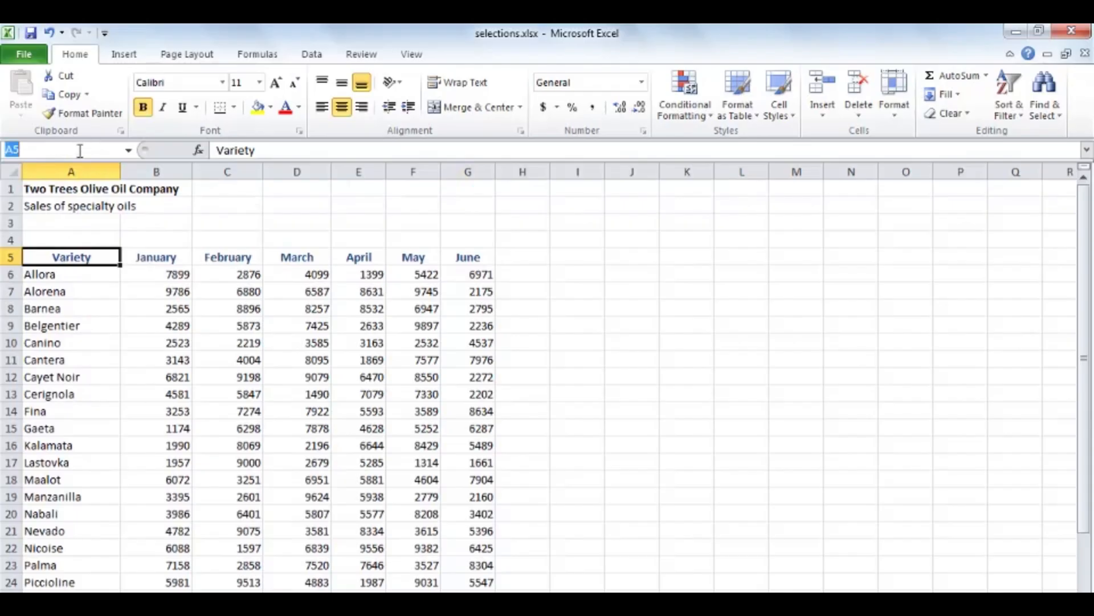
type("g28")
key("shift+Return")
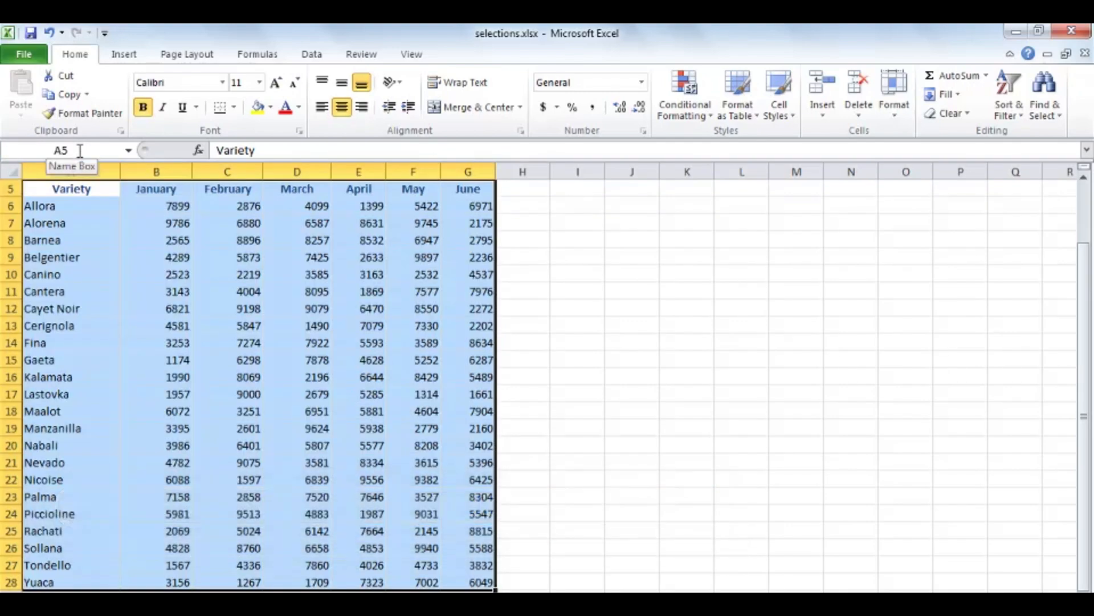
scroll(115, 281, "up", 2)
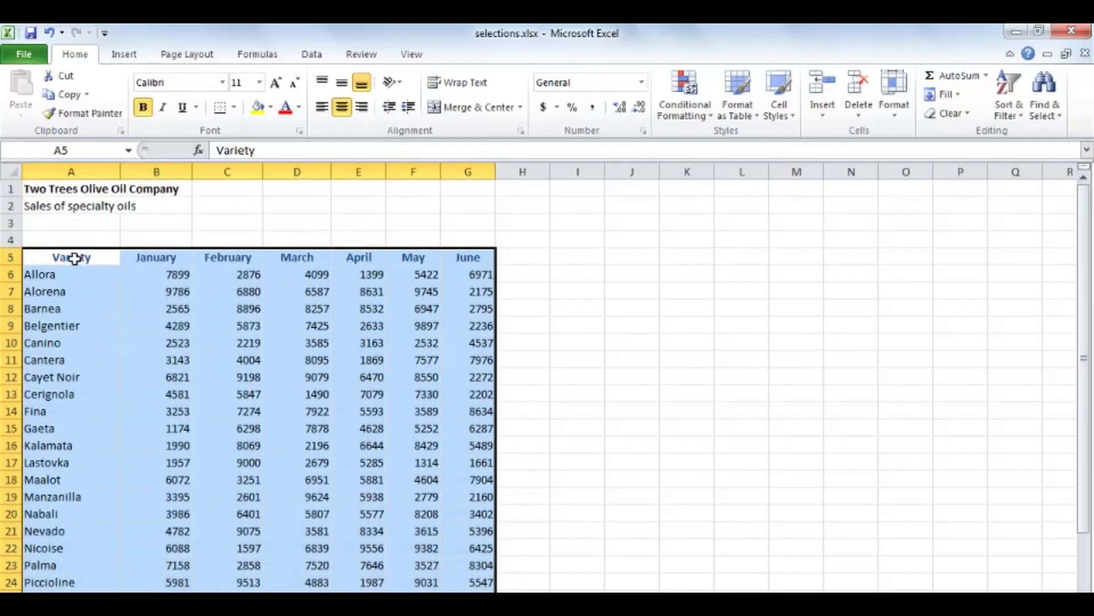
left_click(74, 258)
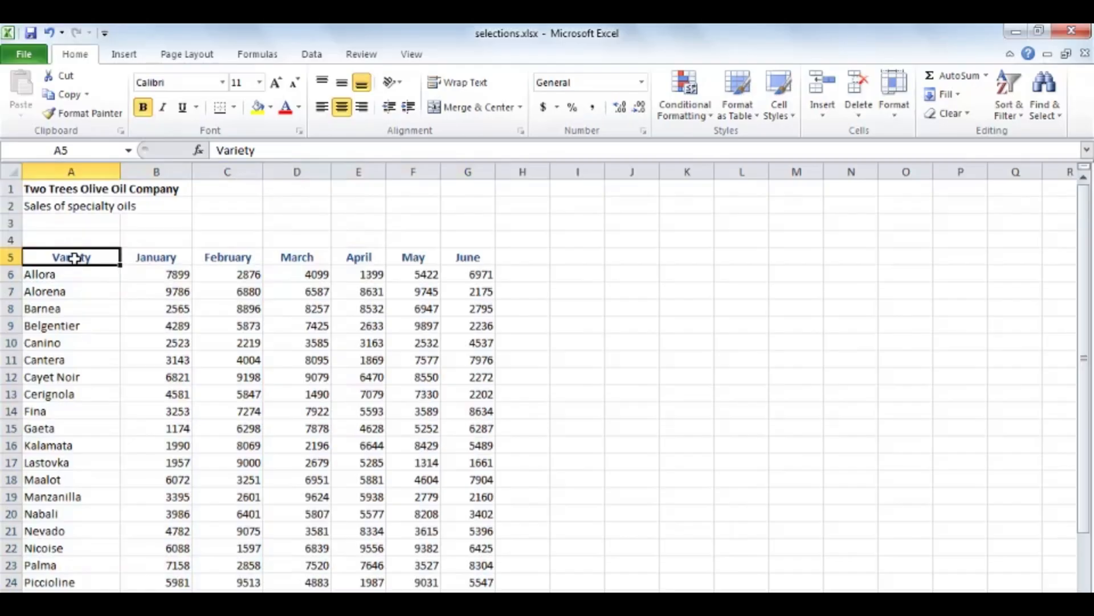
Select the table rows Allora, Canino, Gaeta and Maalot together with the Nabali and Nicoise name cells, and clear the selection
left_click_drag(71, 274, 456, 282)
left_click_drag(49, 343, 484, 342)
left_click_drag(40, 428, 406, 435)
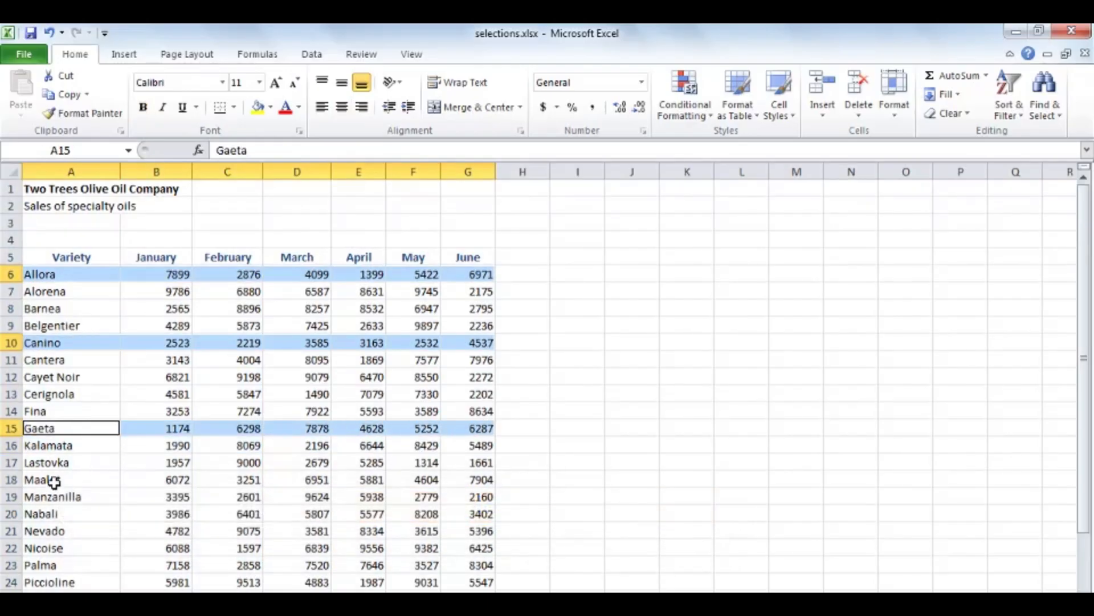
left_click_drag(49, 479, 484, 480)
left_click(48, 515, "ctrl")
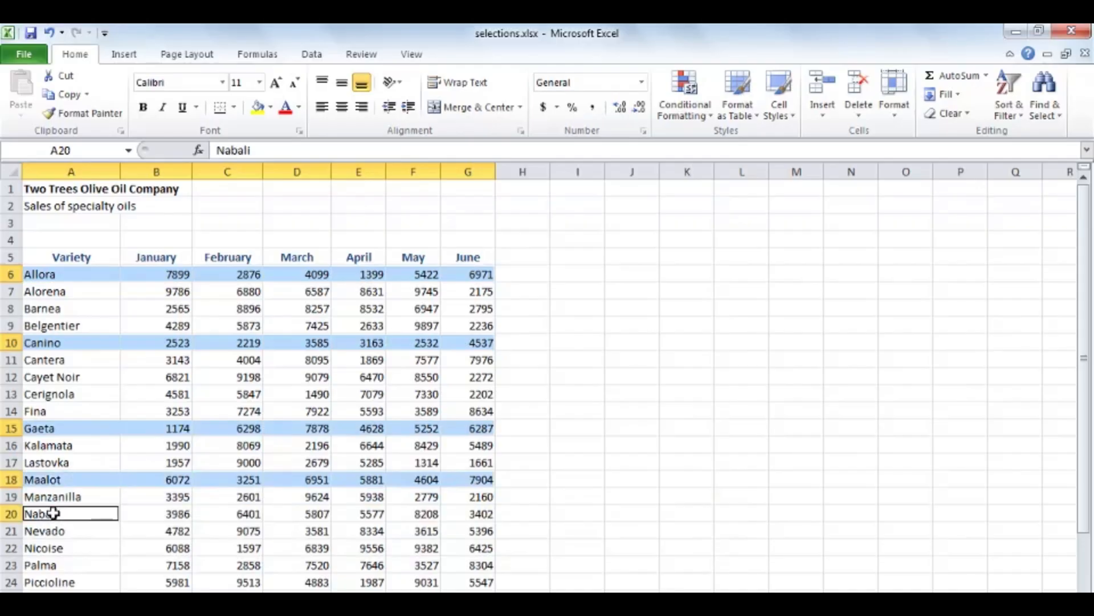
left_click(67, 550, "ctrl")
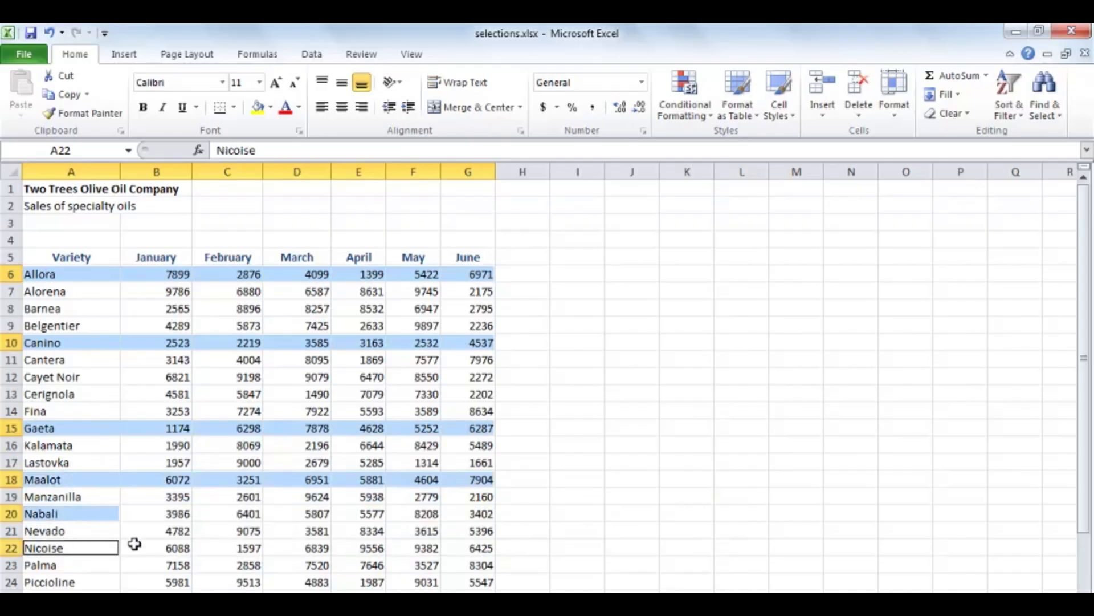
left_click(83, 292)
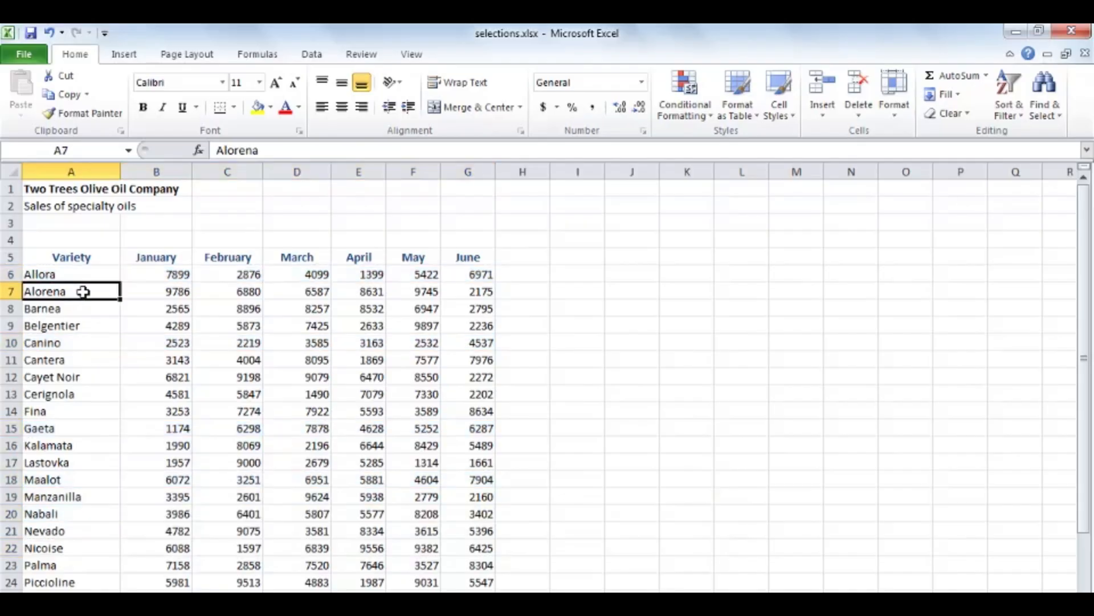
Select the nonadjacent columns B, D and G together
left_click(160, 167)
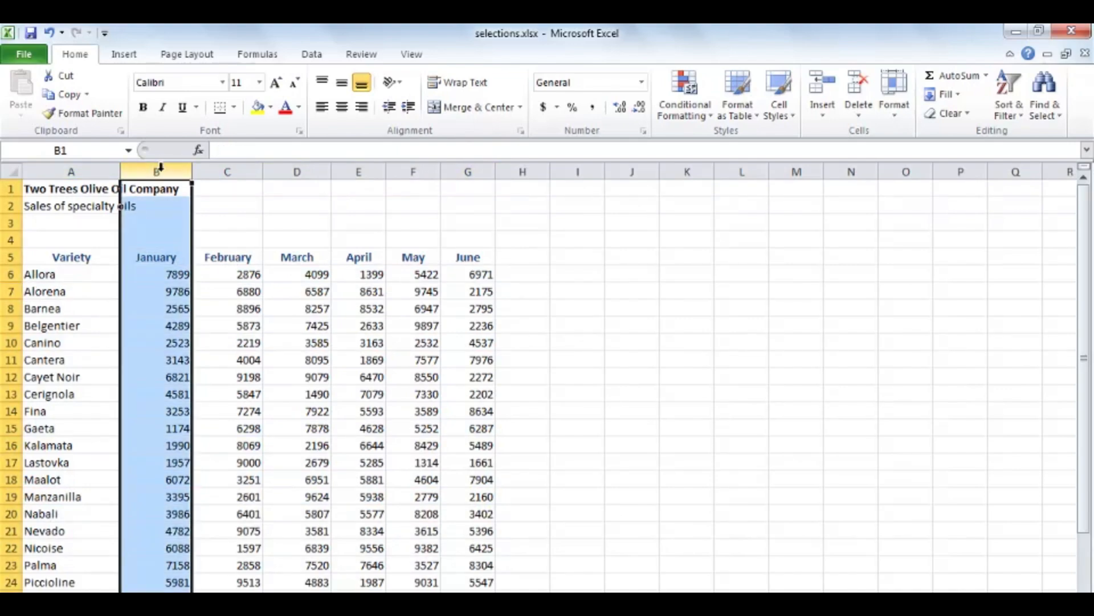
left_click(306, 169, "ctrl")
left_click(470, 170, "ctrl")
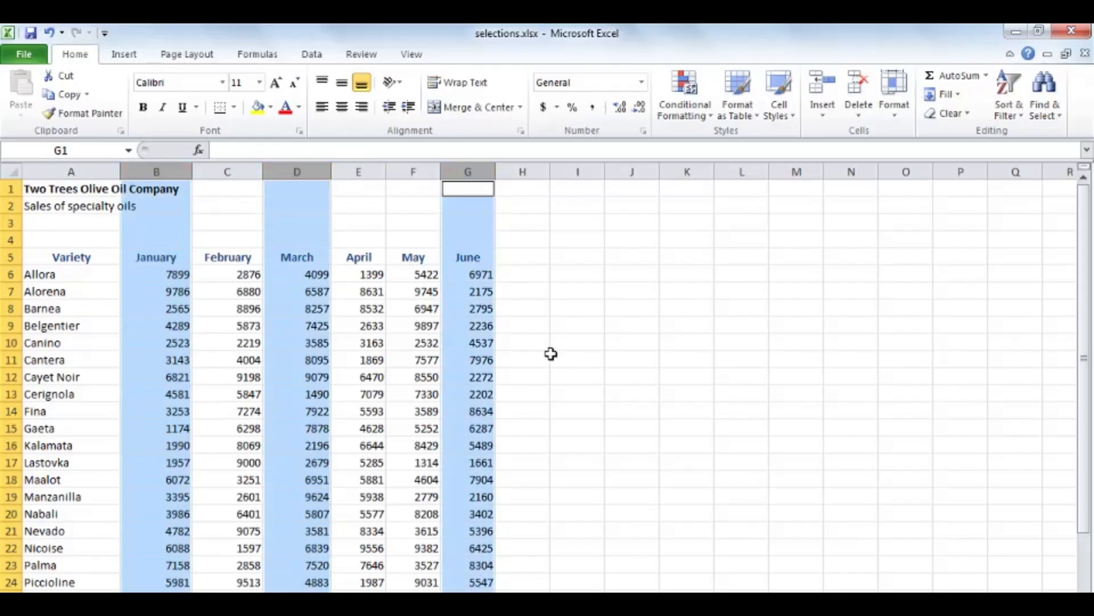
Turn bold on and off and italic on and off for the selected columns B, D and G
left_click(143, 107)
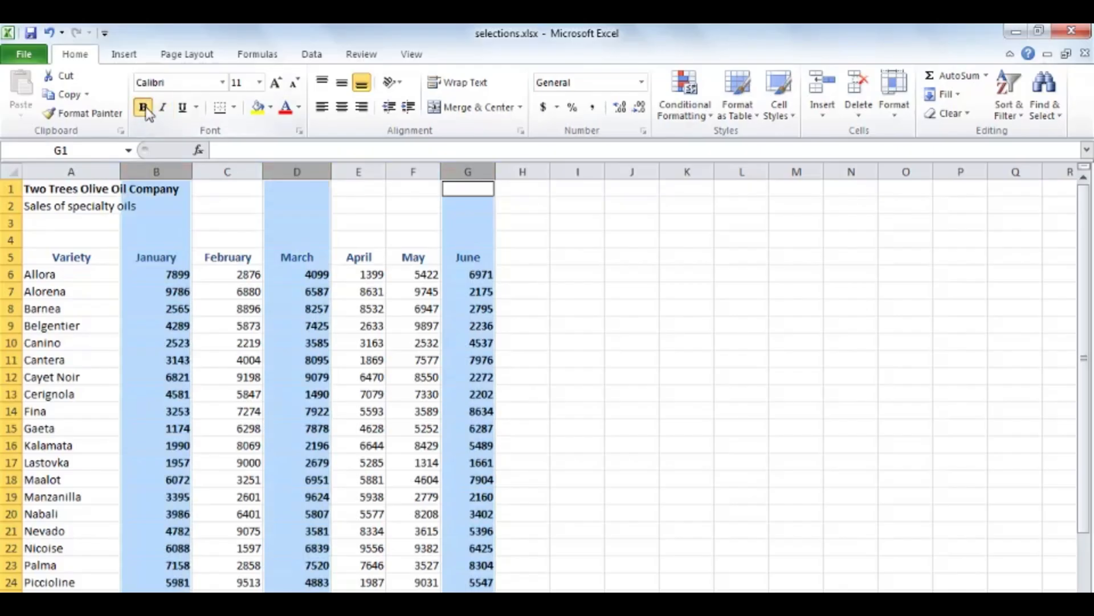
left_click(143, 107)
left_click(164, 107)
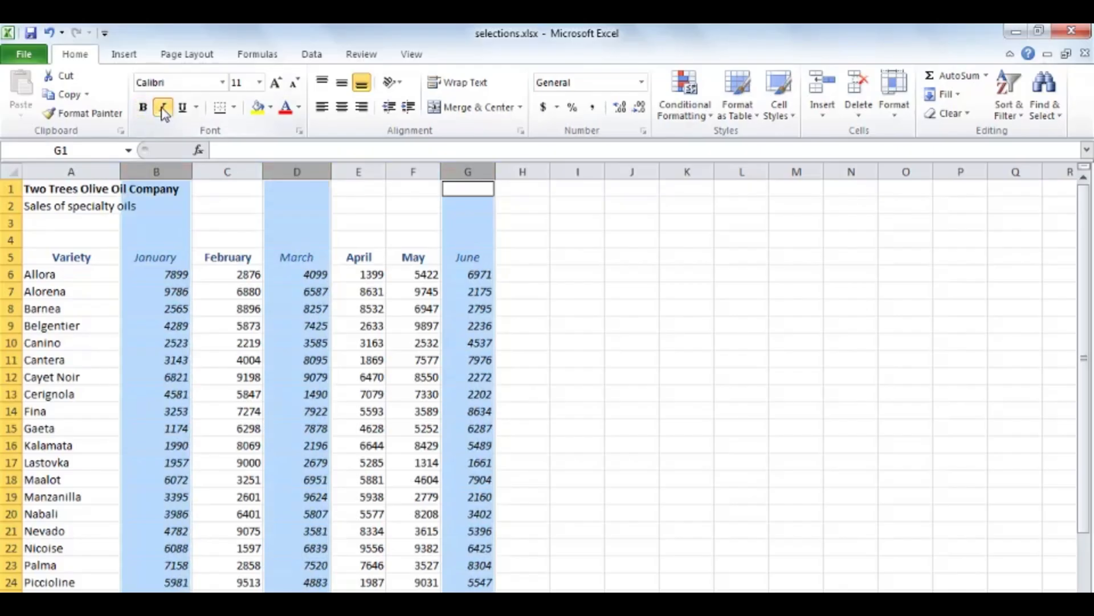
left_click(163, 108)
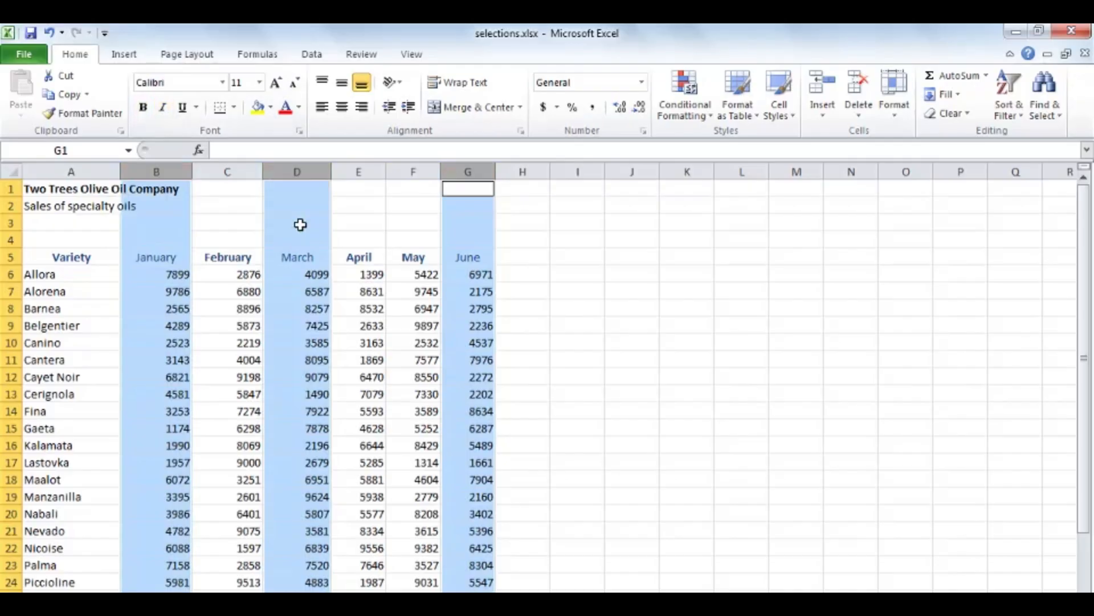
Select the adjacent columns B through G, clear the selection, and select columns B through I before clearing that too
left_click(157, 169)
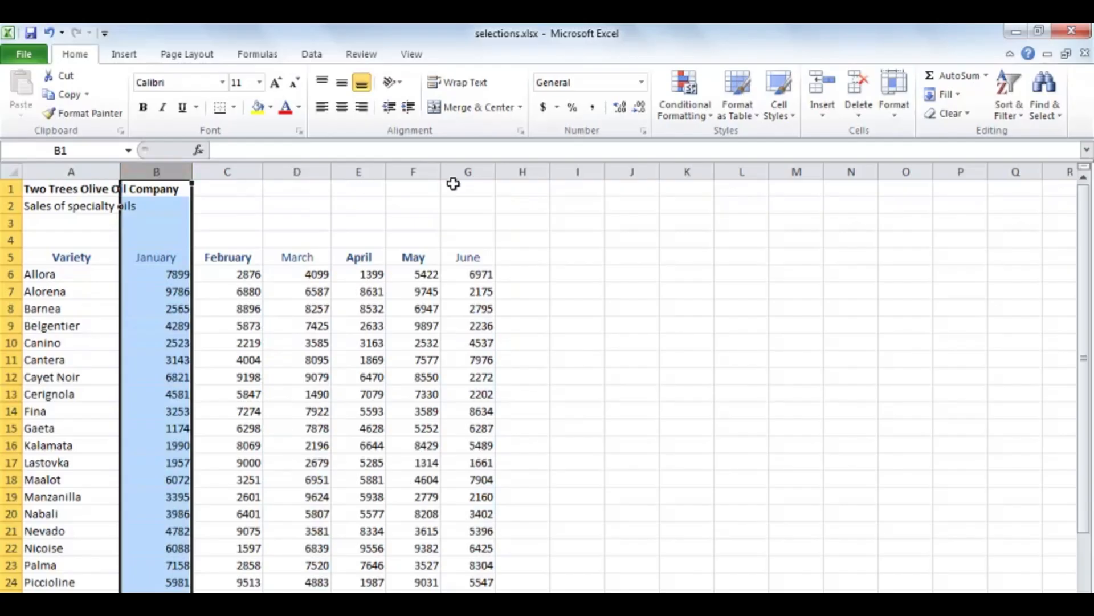
left_click(476, 169, "shift")
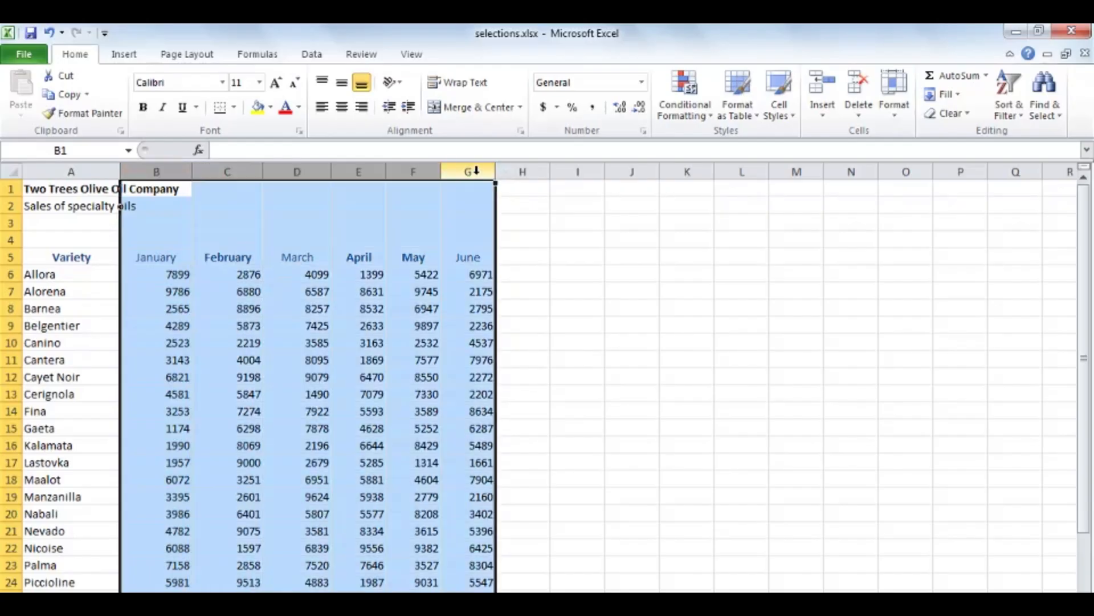
left_click(227, 234)
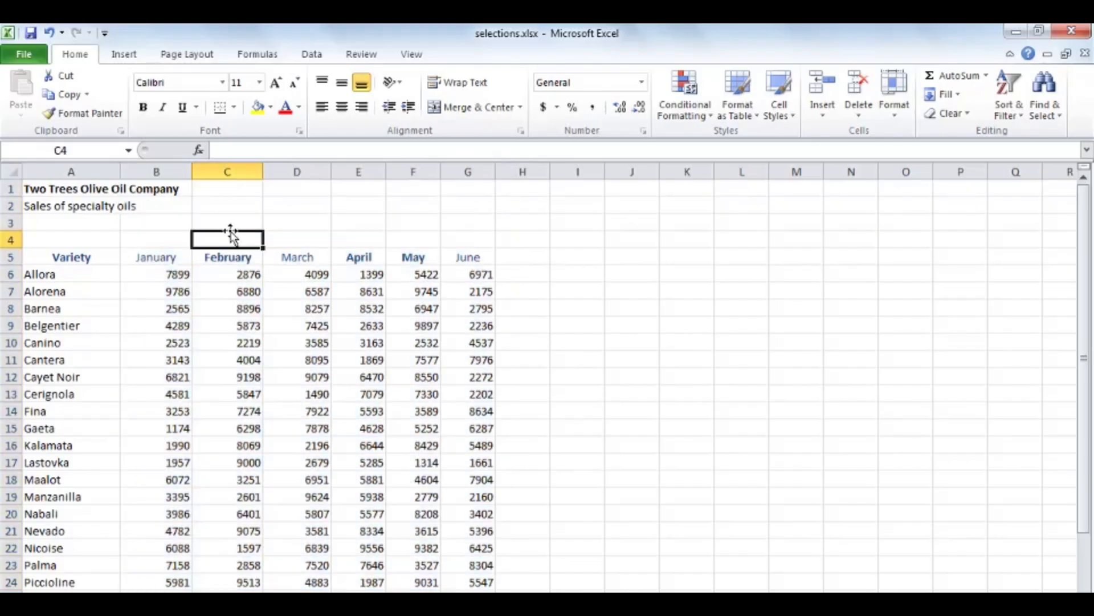
left_click_drag(163, 169, 603, 178)
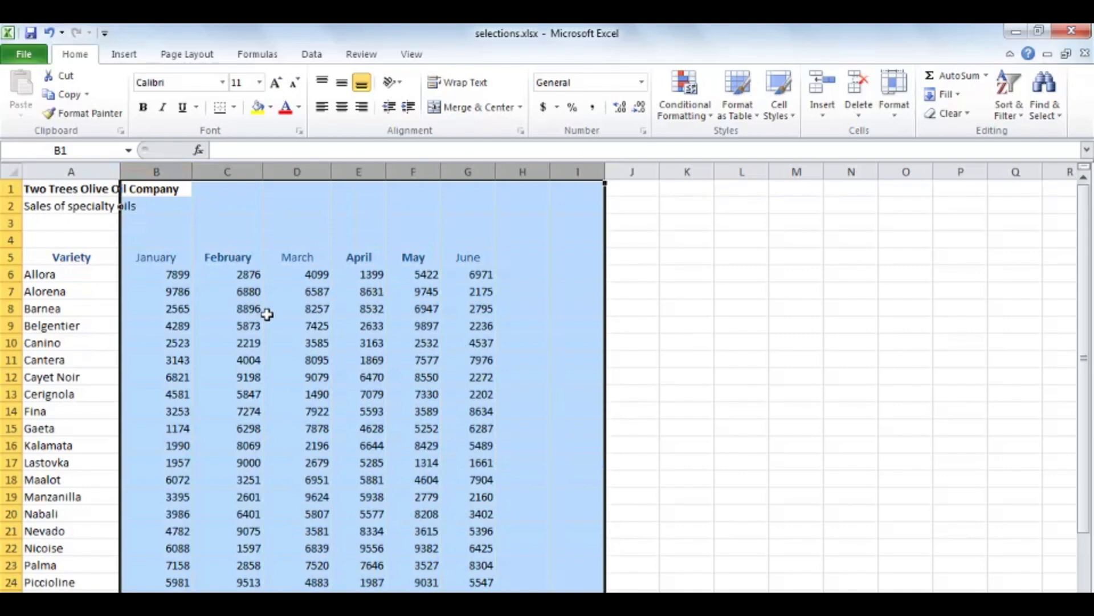
left_click(268, 313)
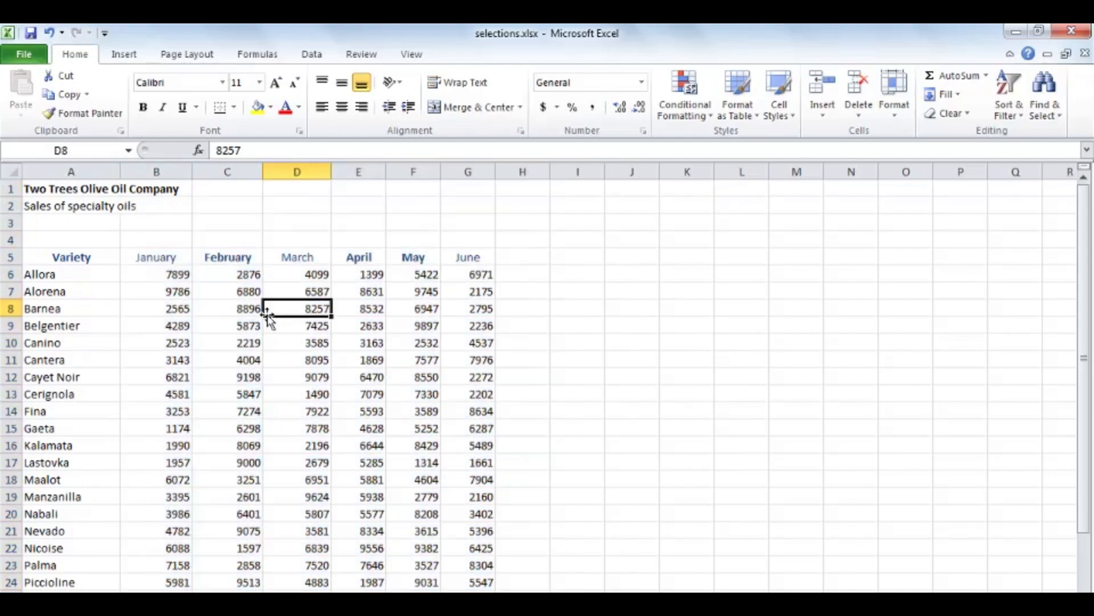
Select the entire row 6, then extend the selection to the adjacent rows 6 through 15
left_click(9, 274)
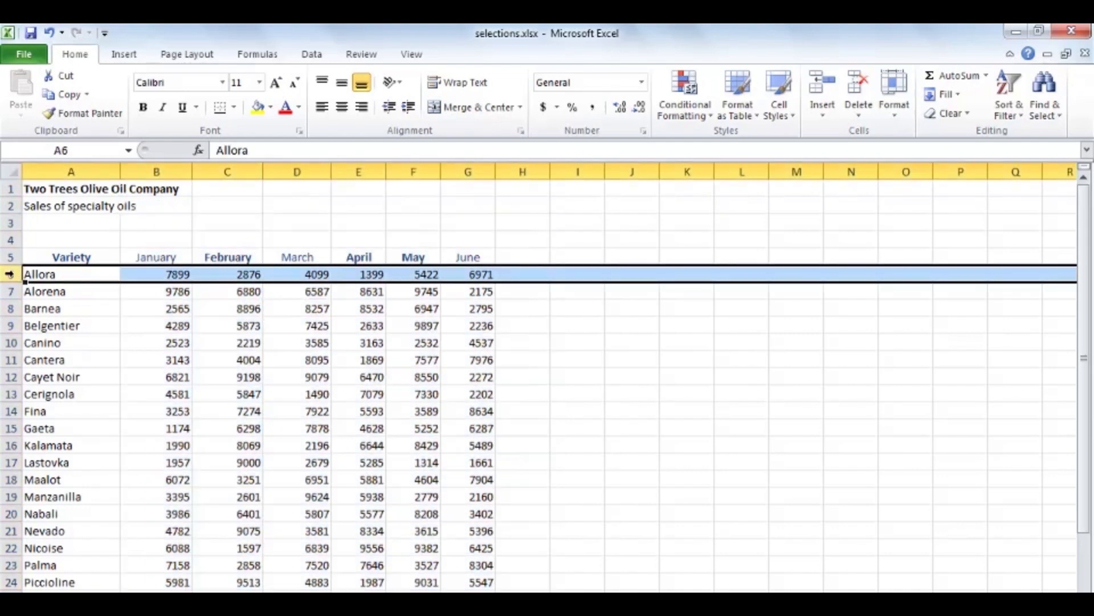
left_click(10, 411, "shift")
left_click_drag(9, 411, 10, 497)
left_click_drag(24, 448, 10, 428)
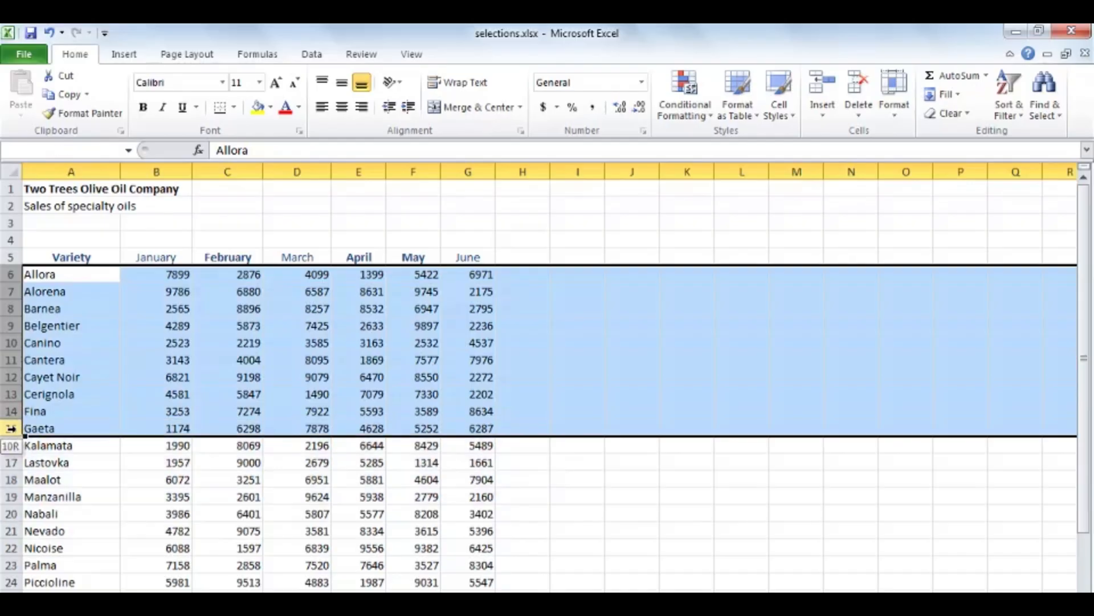
Select the nonadjacent rows 6, 10, 11, 15, 18 and 20 together, and clear the selection
left_click(10, 274)
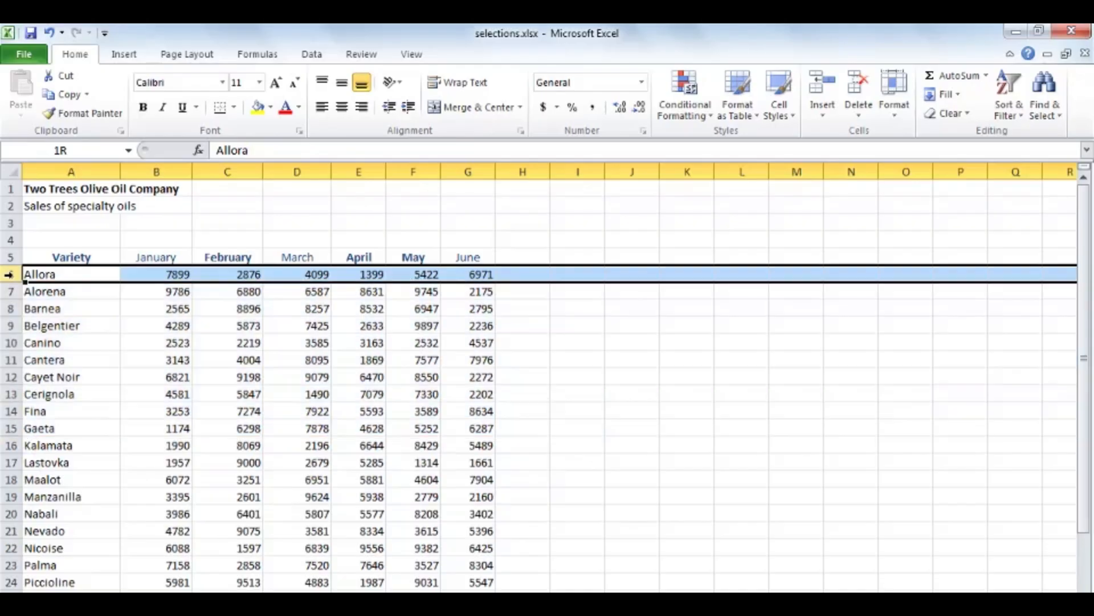
left_click(10, 342, "ctrl")
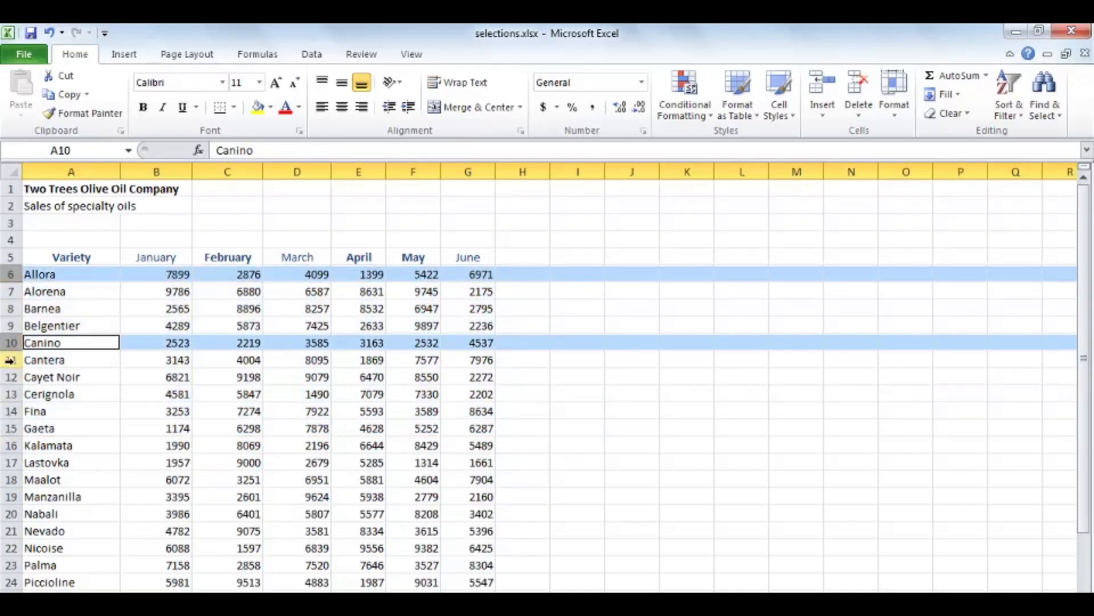
left_click(10, 360, "ctrl")
left_click(10, 428, "ctrl")
left_click(11, 479, "ctrl")
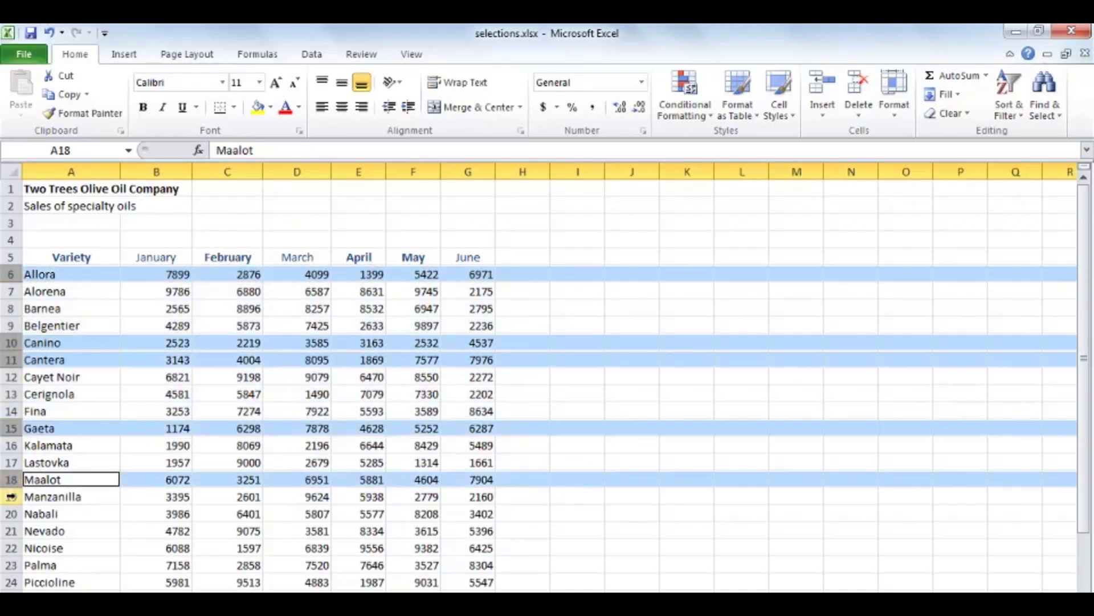
left_click(11, 514, "ctrl")
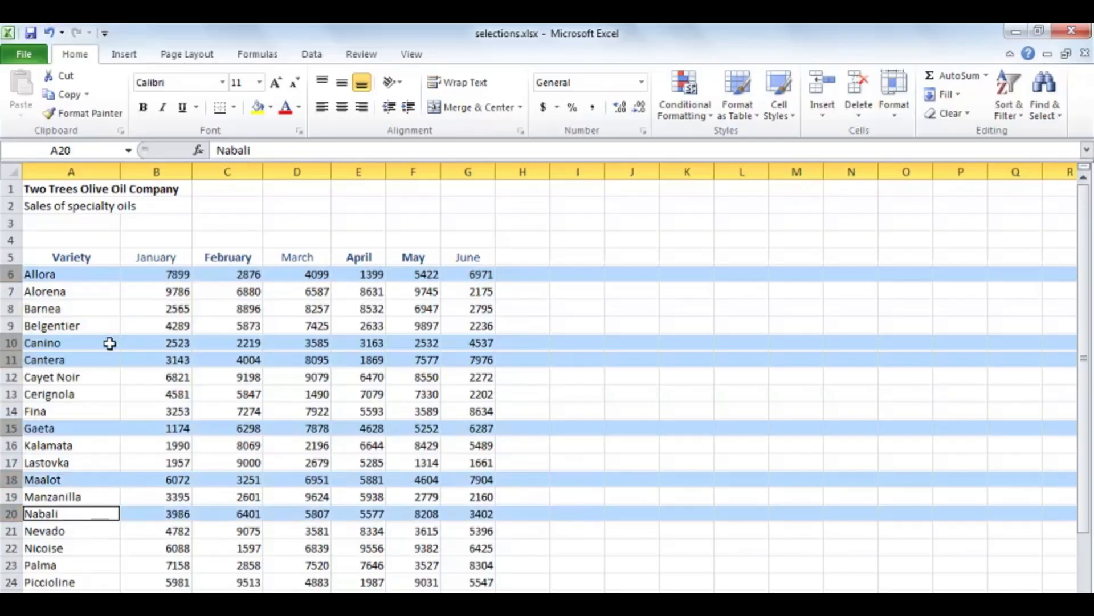
left_click(73, 292)
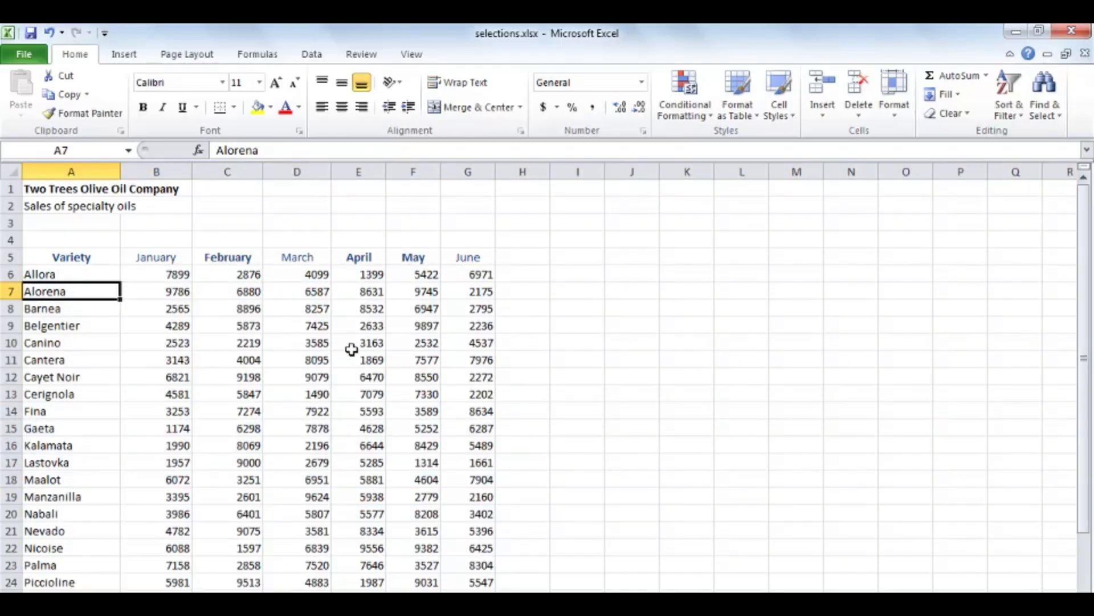
Select the entire column H, replace it with a selection of the entire row 7, and end on cell H8
left_click(534, 171)
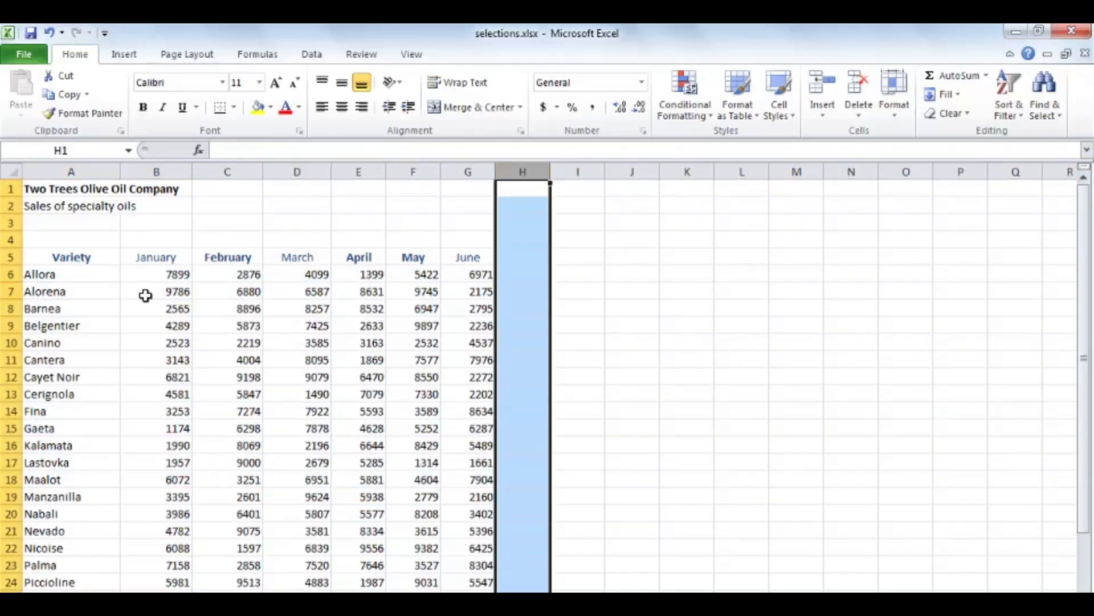
left_click(9, 292)
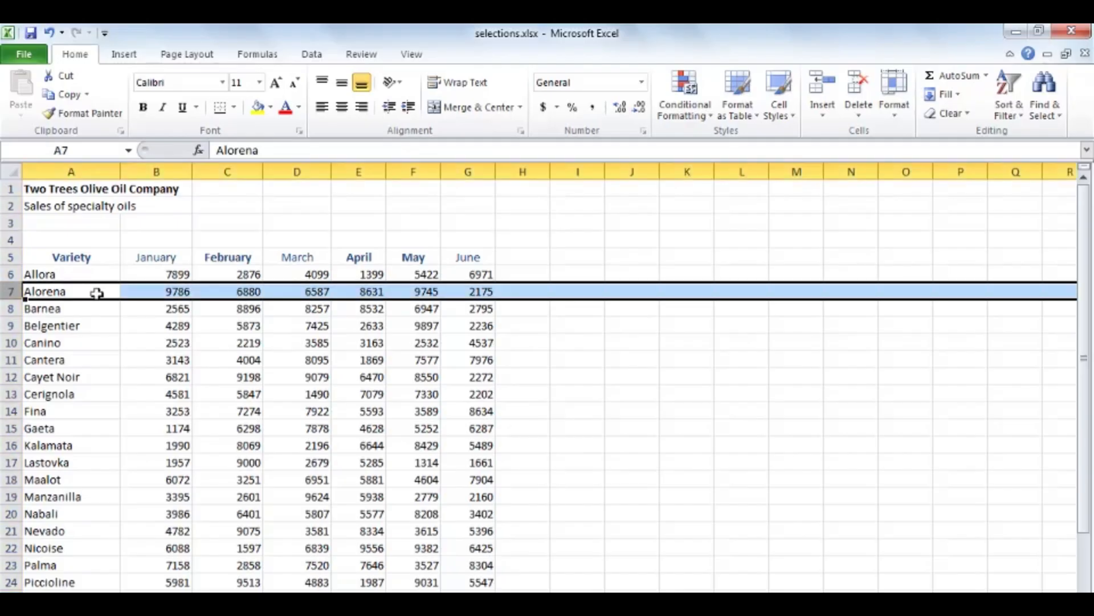
left_click(531, 311)
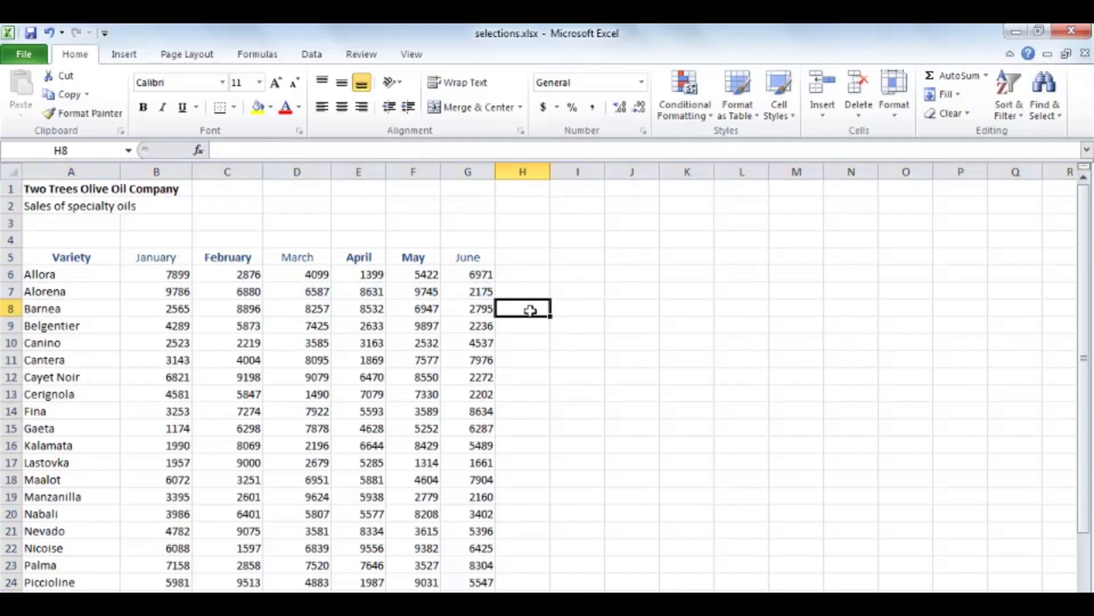
Starting from cell H8, select its entire column and then its entire row, and end on cell F9
key("ctrl+space")
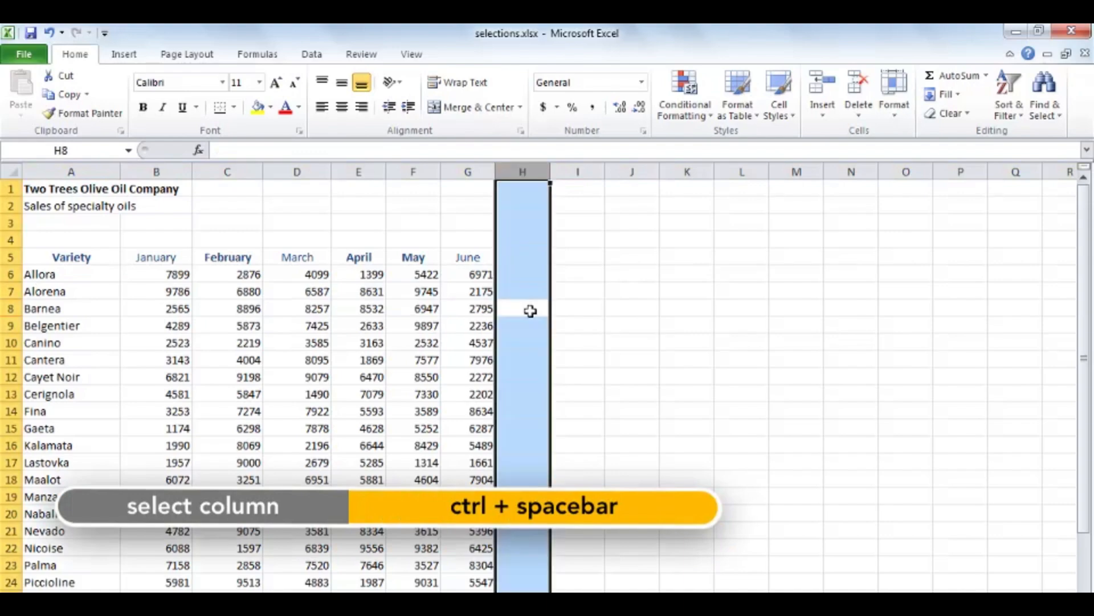
left_click(531, 311)
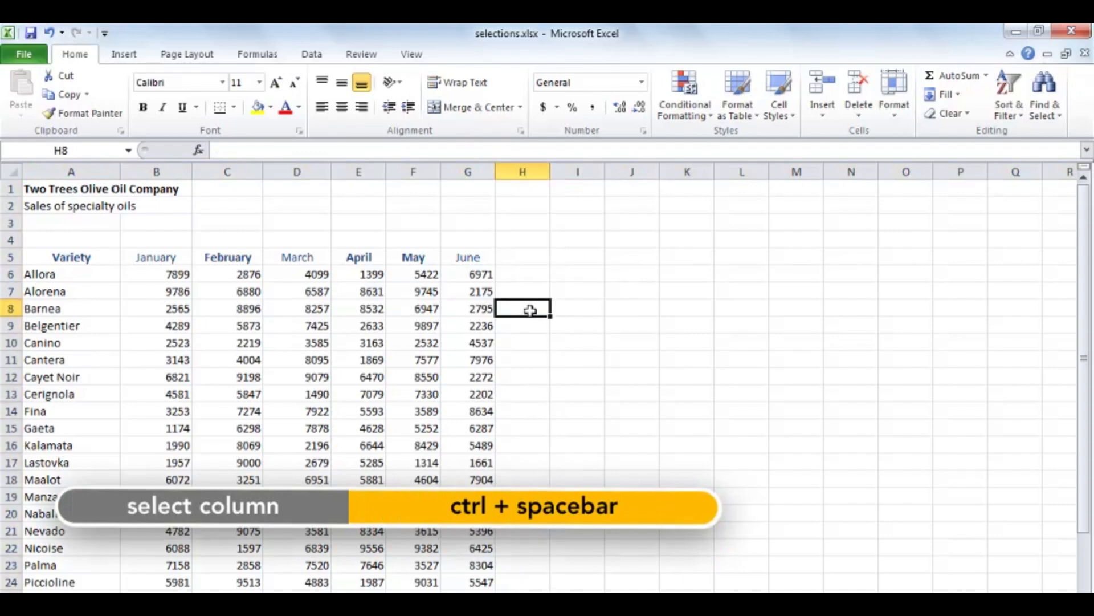
key("shift+space")
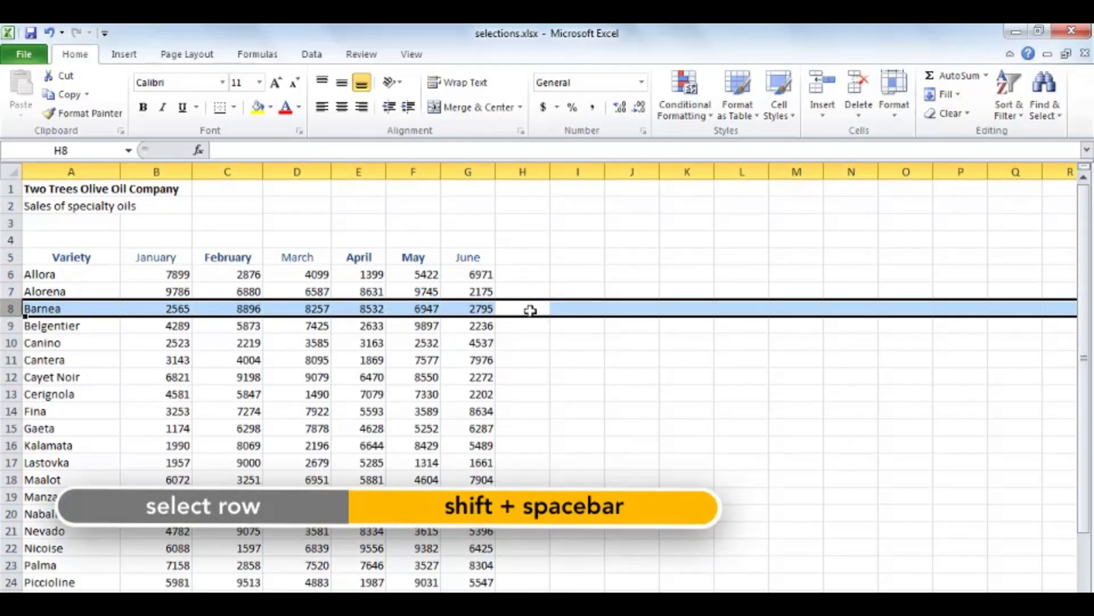
left_click(531, 310)
left_click(412, 325)
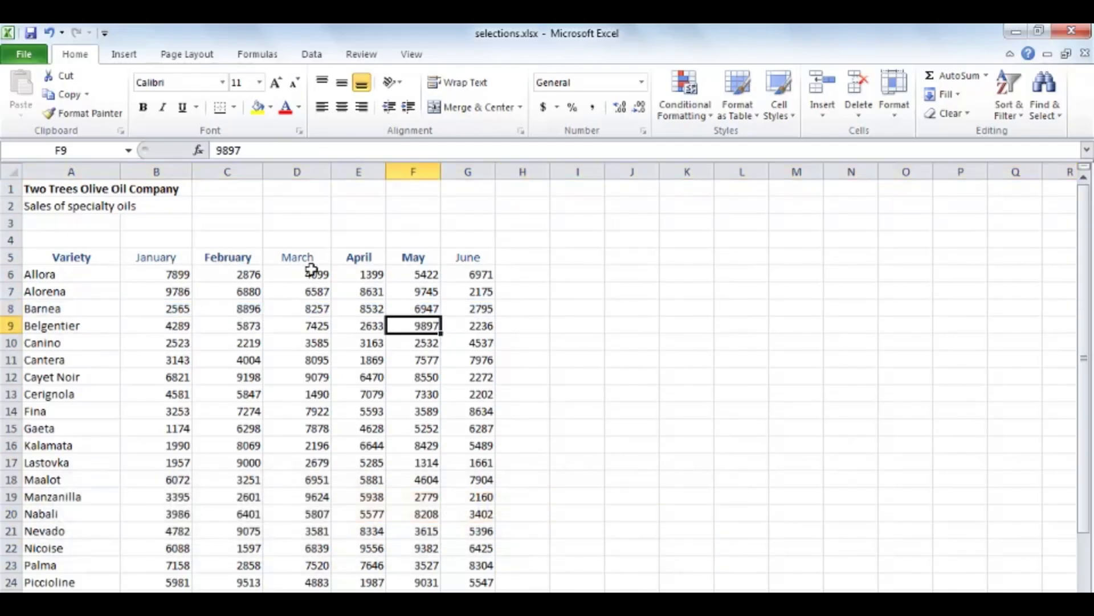
Select the whole sales table around cell E9, expand the selection to the entire worksheet, and clear it
scroll(345, 413, "down", 2)
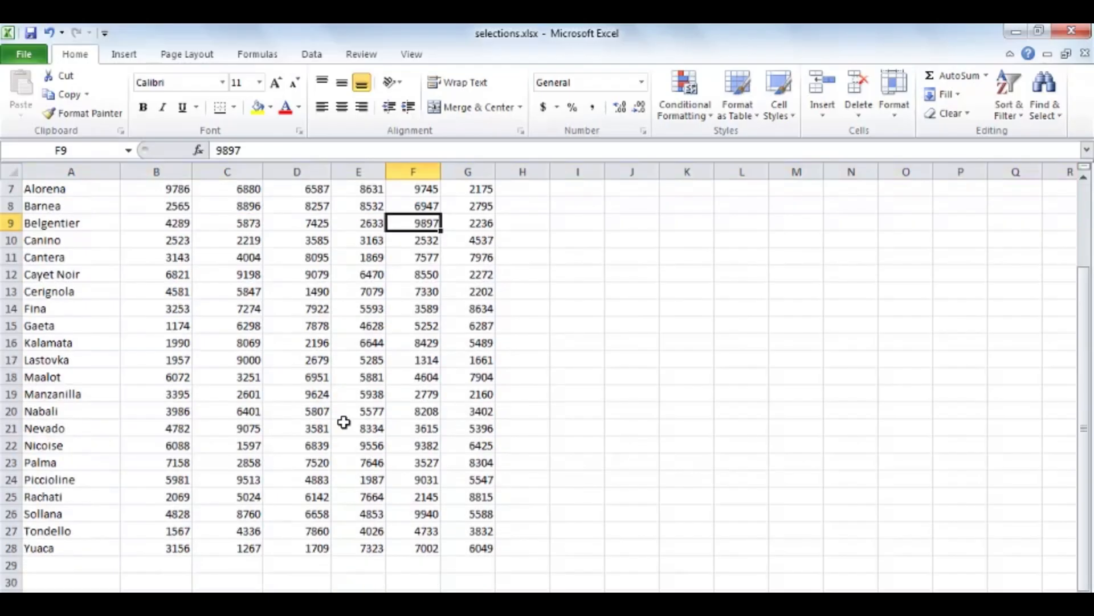
scroll(341, 434, "up", 2)
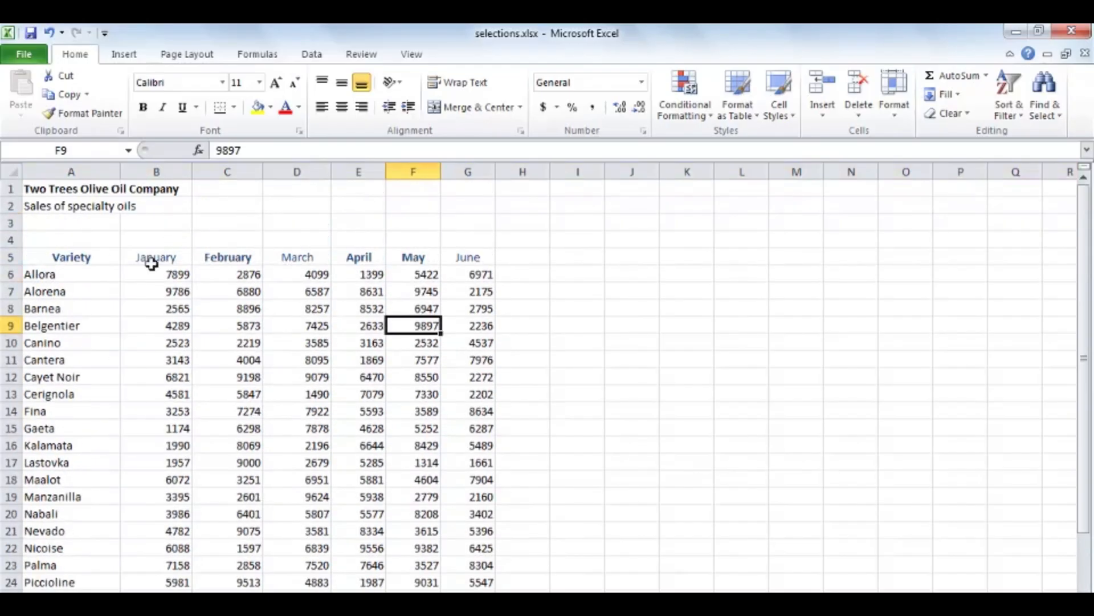
scroll(191, 388, "down", 2)
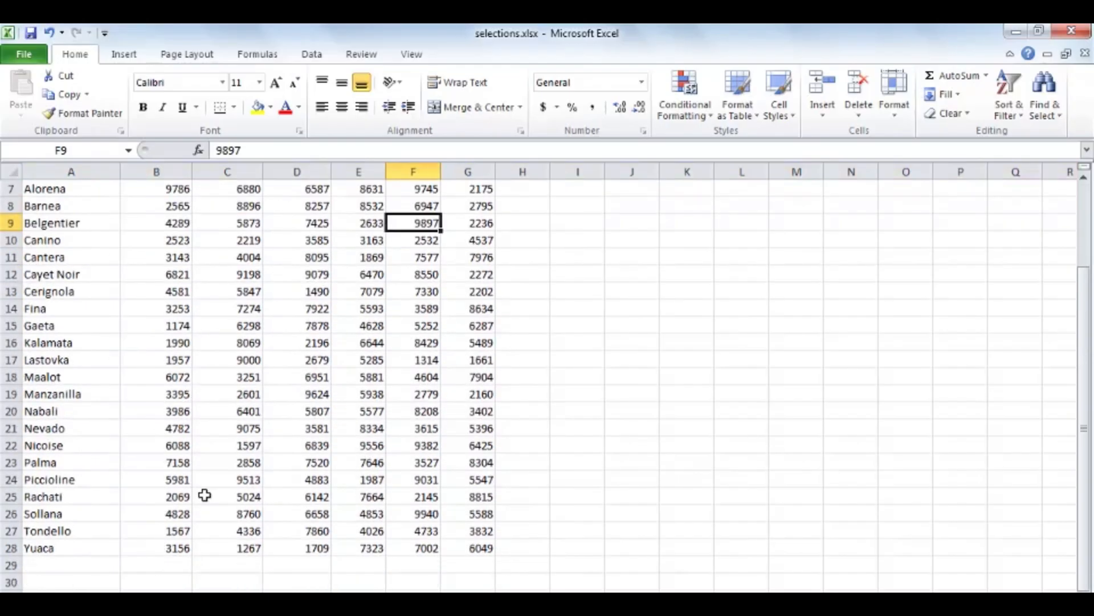
scroll(222, 479, "up", 2)
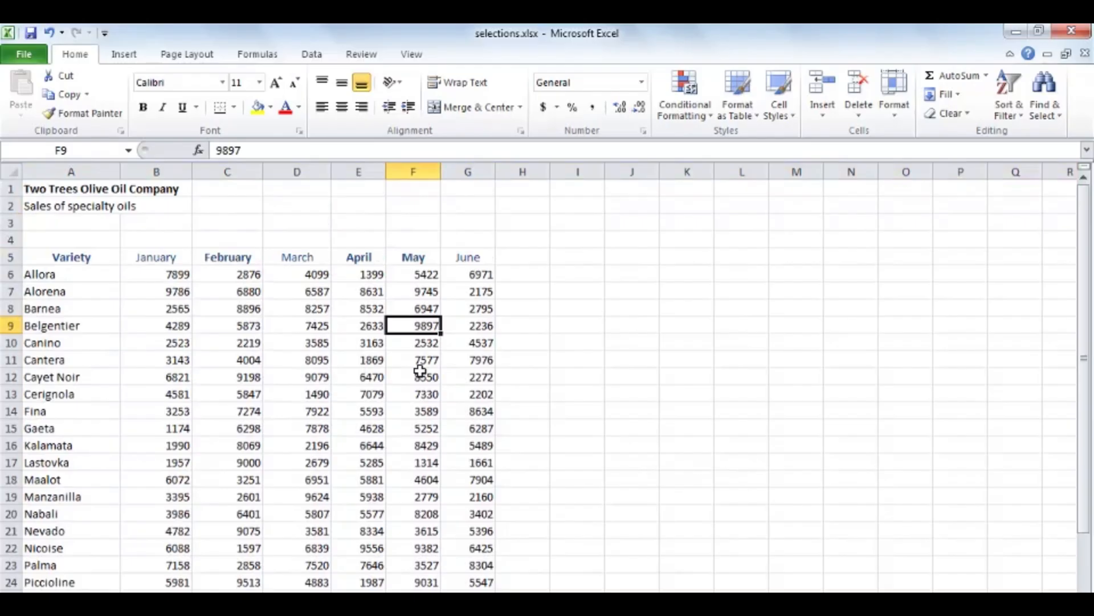
left_click(362, 331)
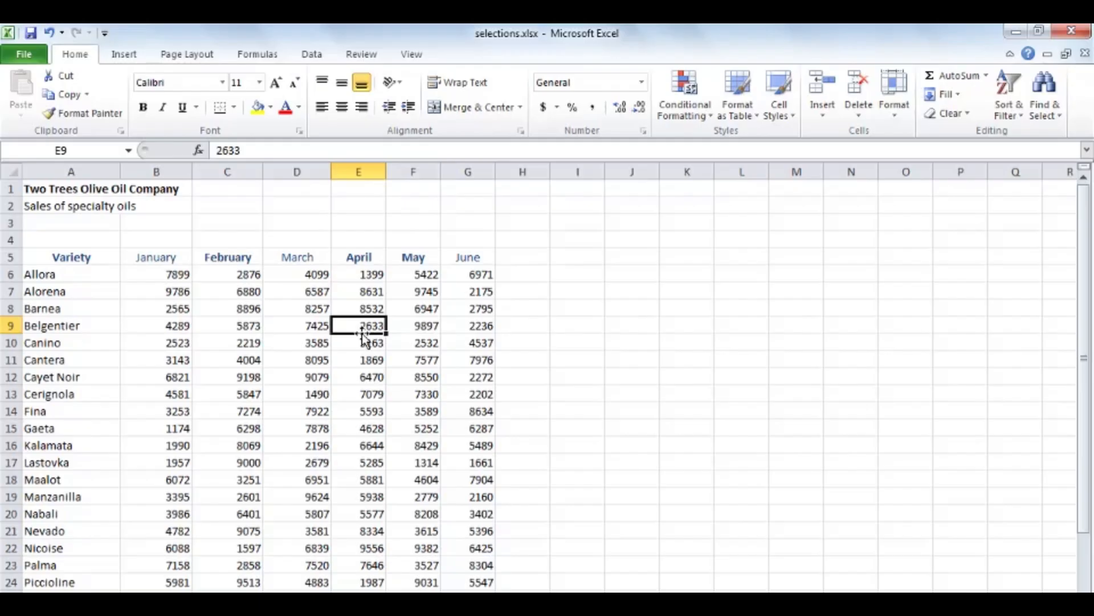
key("ctrl+a")
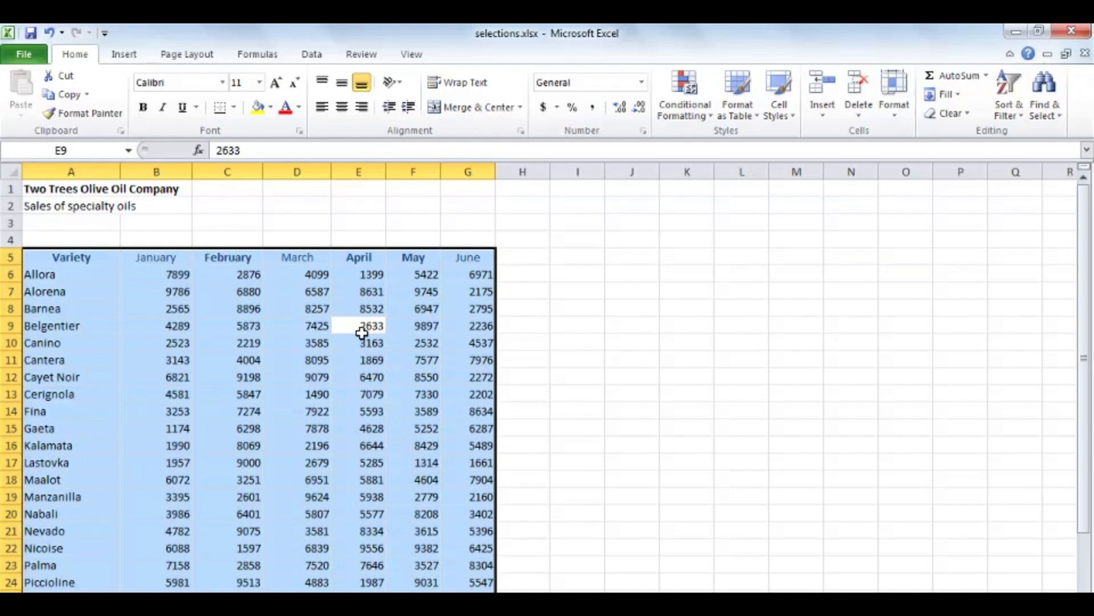
key("ctrl+a")
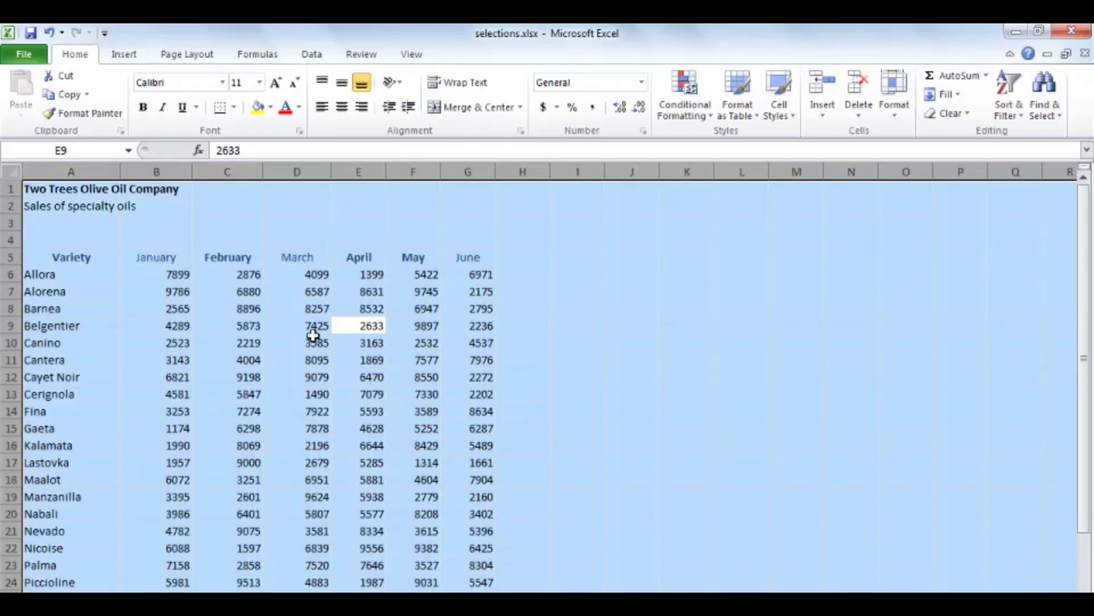
left_click(309, 338)
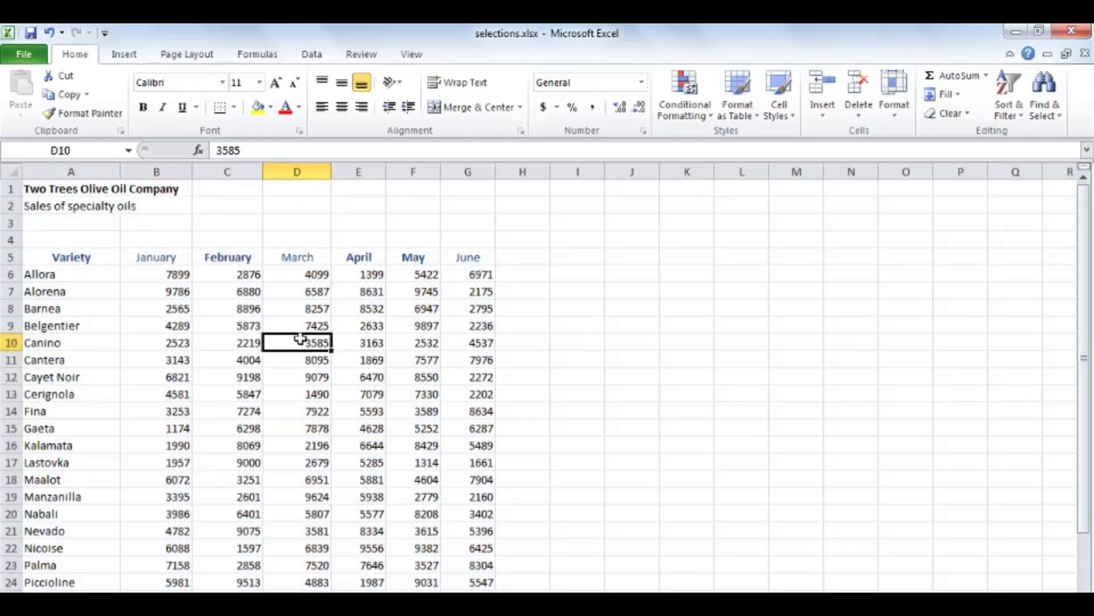
key("ctrl+a")
key("ctrl+a")
left_click(407, 390)
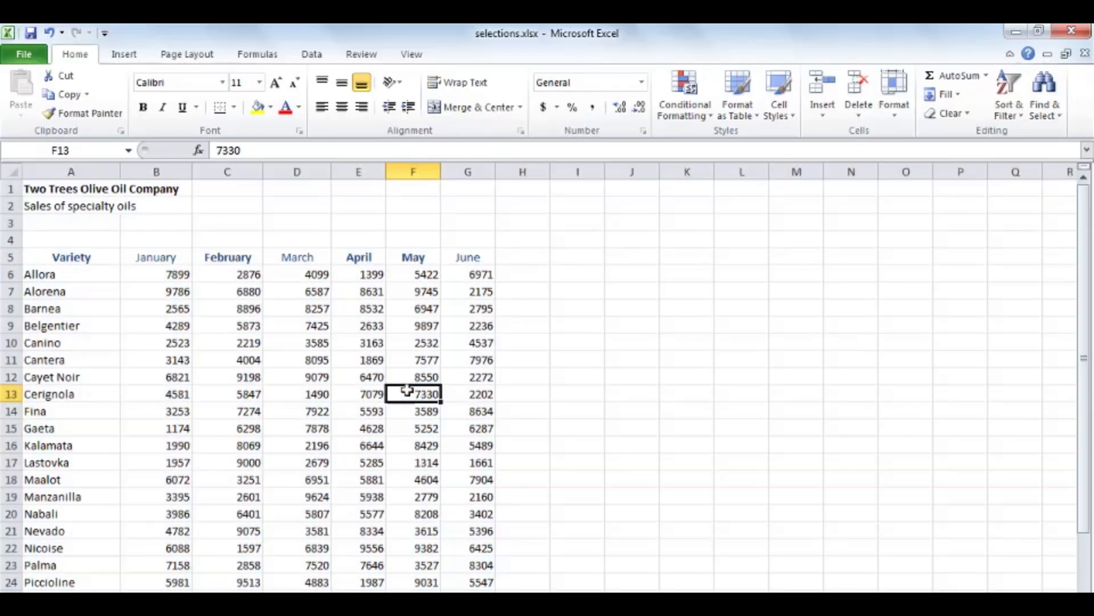
Select the entire worksheet starting from the empty cell J8 outside the table, and clear the selection
left_click(638, 307)
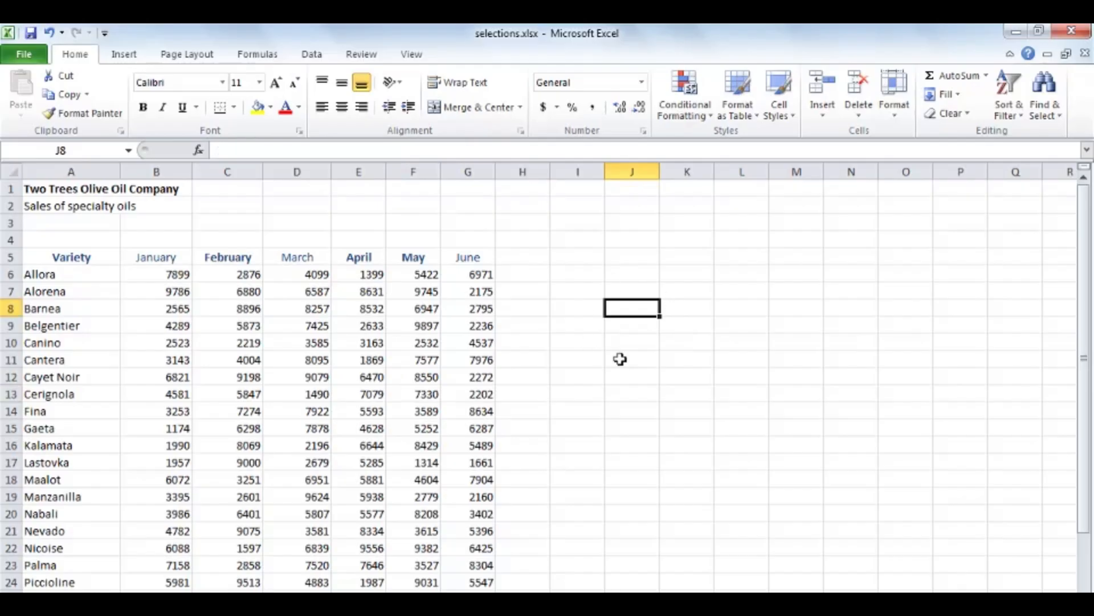
key("ctrl+a")
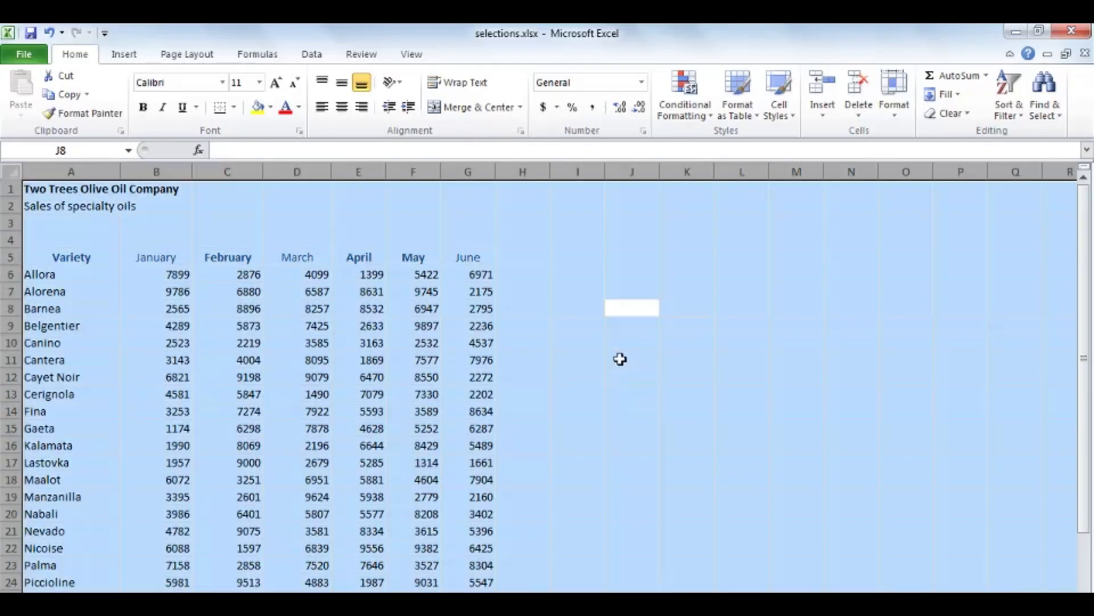
left_click(426, 365)
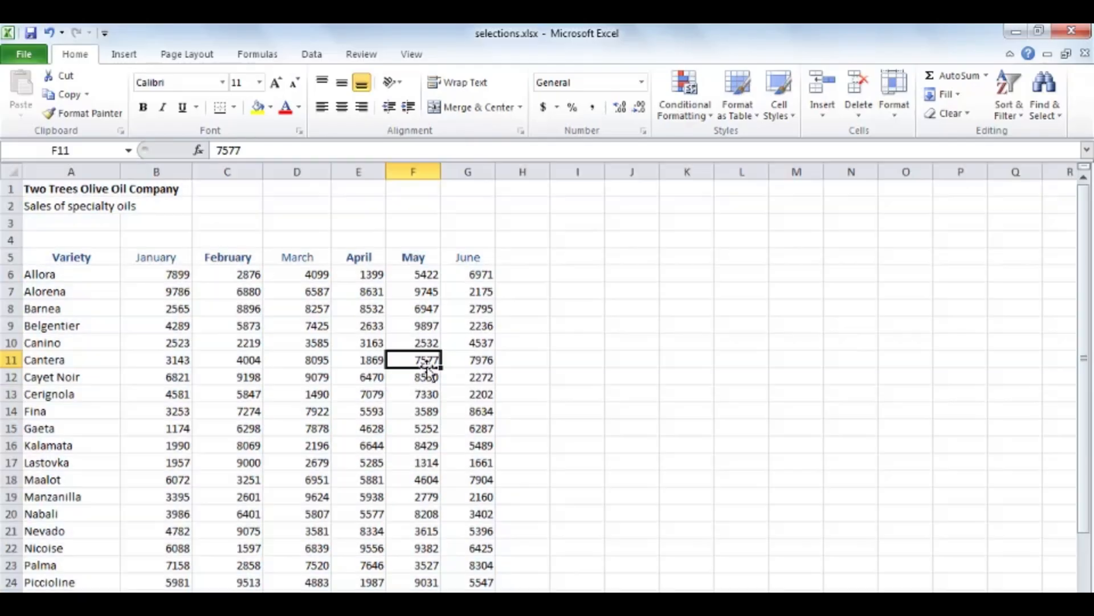
Select all cells of the worksheet, change their font to Adobe Garamond Pro, and clear the selection
left_click(14, 171)
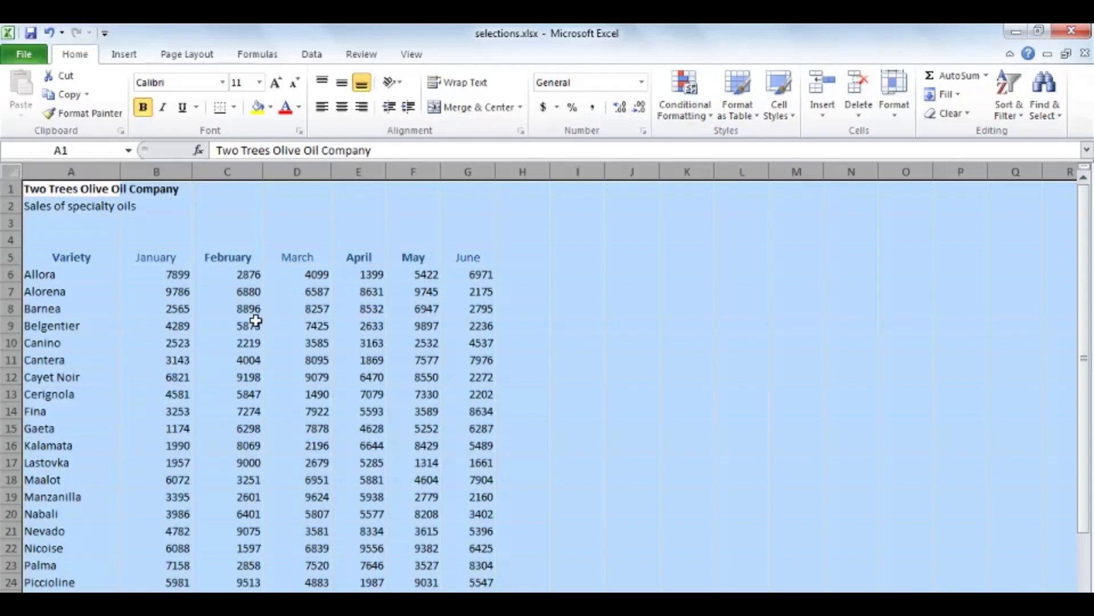
left_click(222, 83)
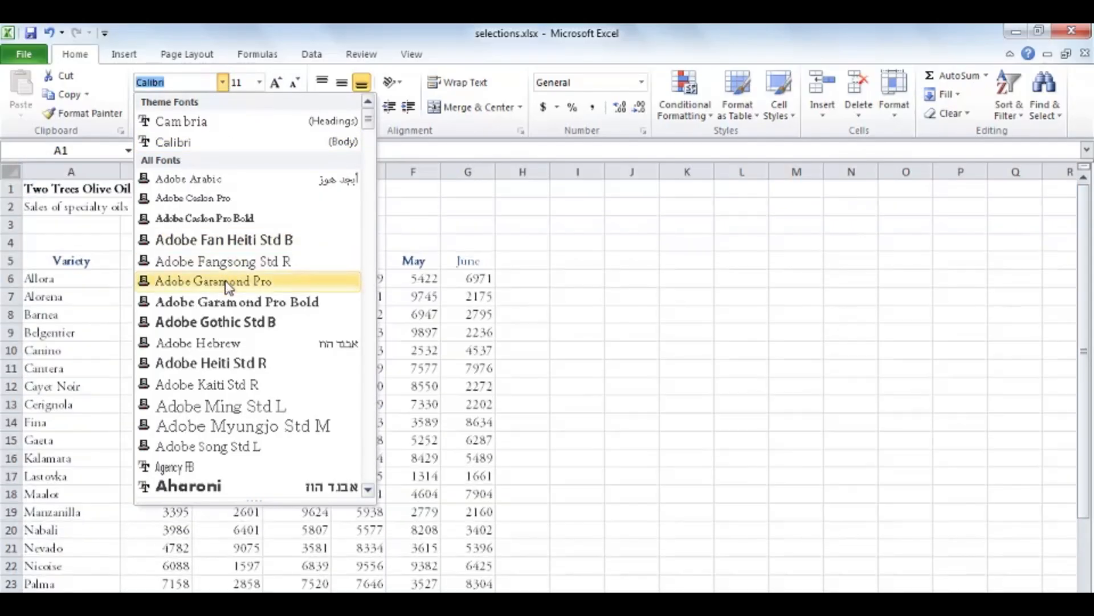
left_click(224, 280)
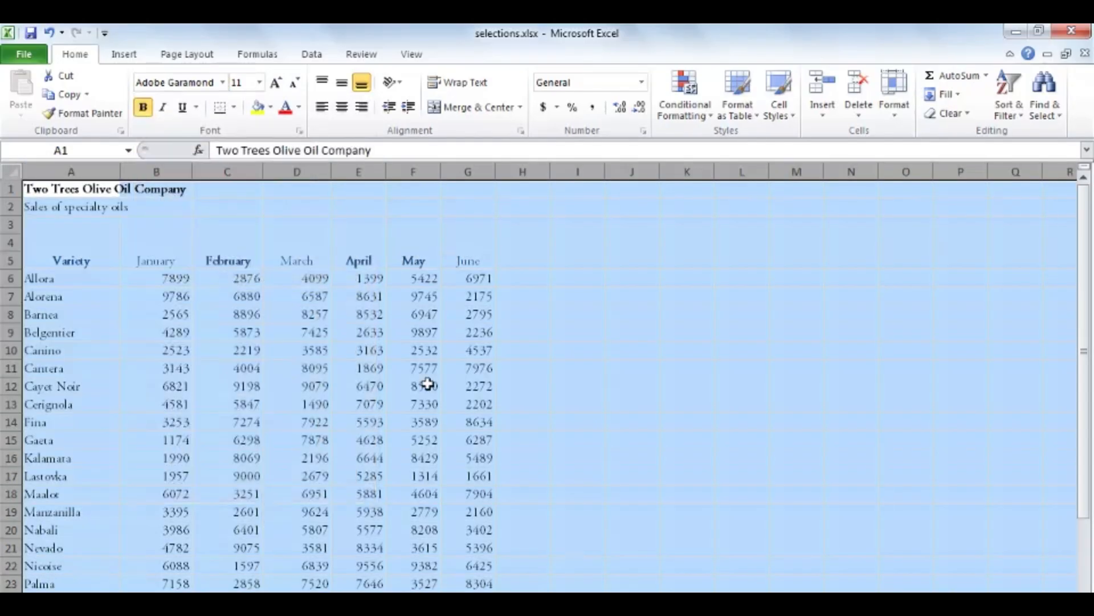
left_click(369, 387)
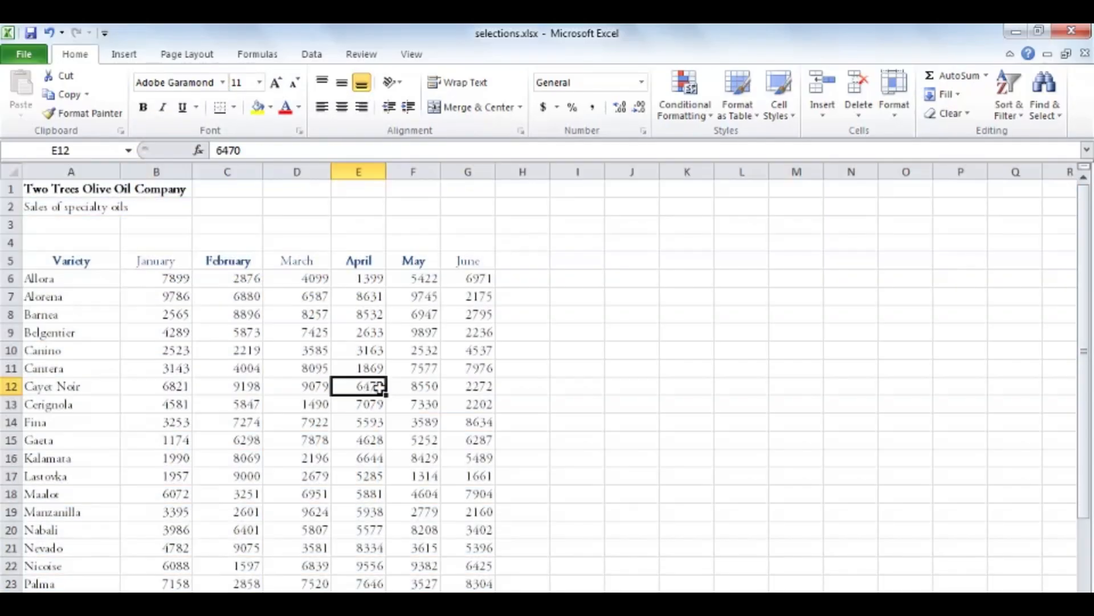
Enter the heading July in cell H5, next to the June heading
left_click(530, 261)
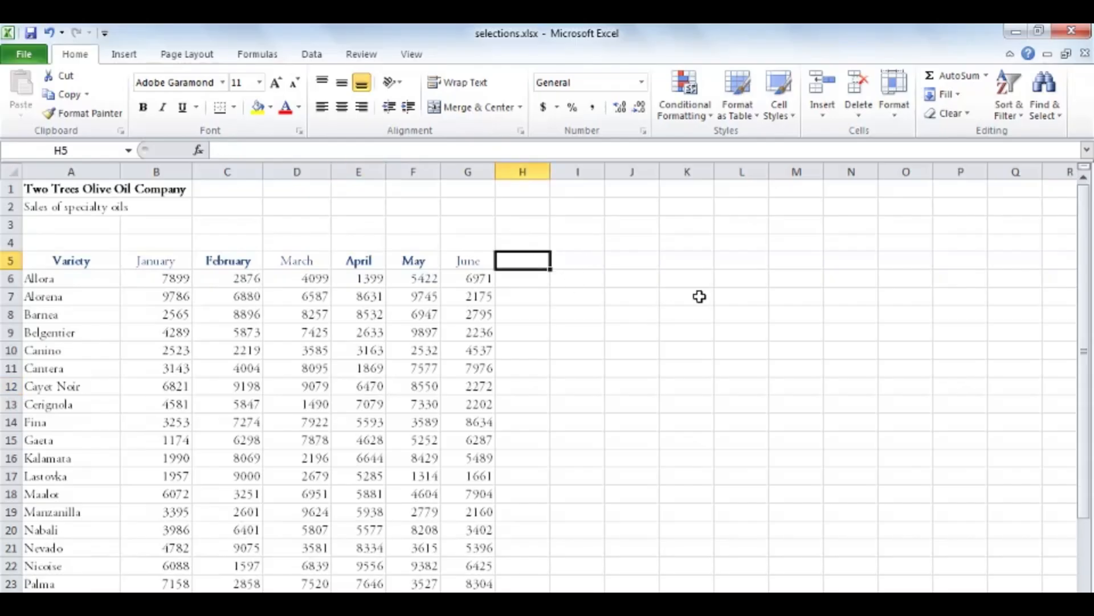
type("July")
key("Return")
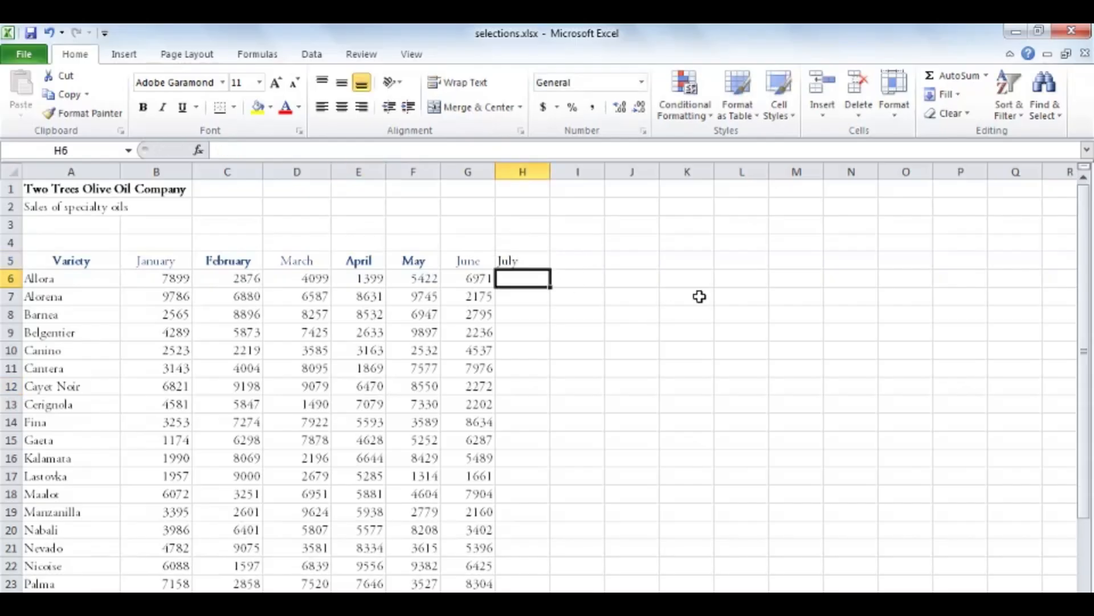